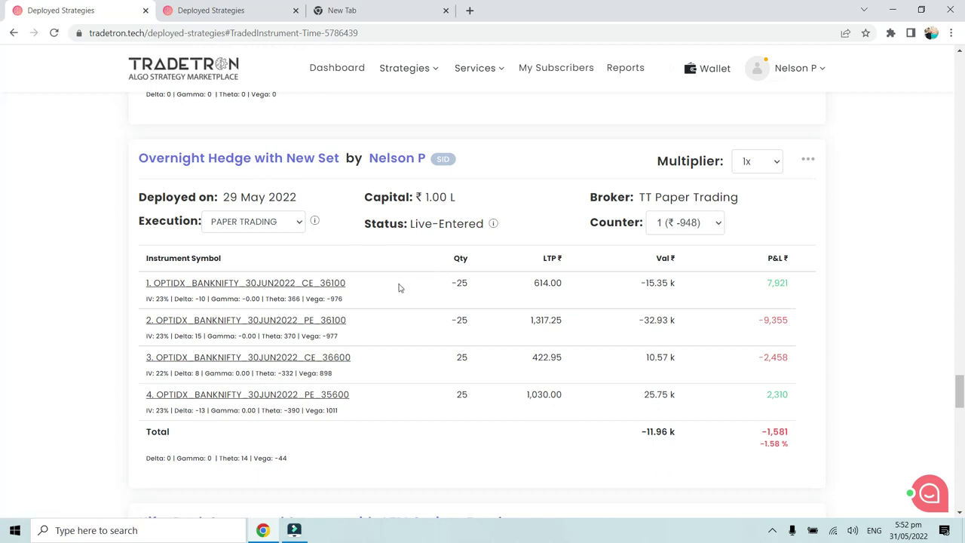
# Check the CE_36100 leg's trade history, noting its 930.85 entry price.
pyautogui.click(295, 284)
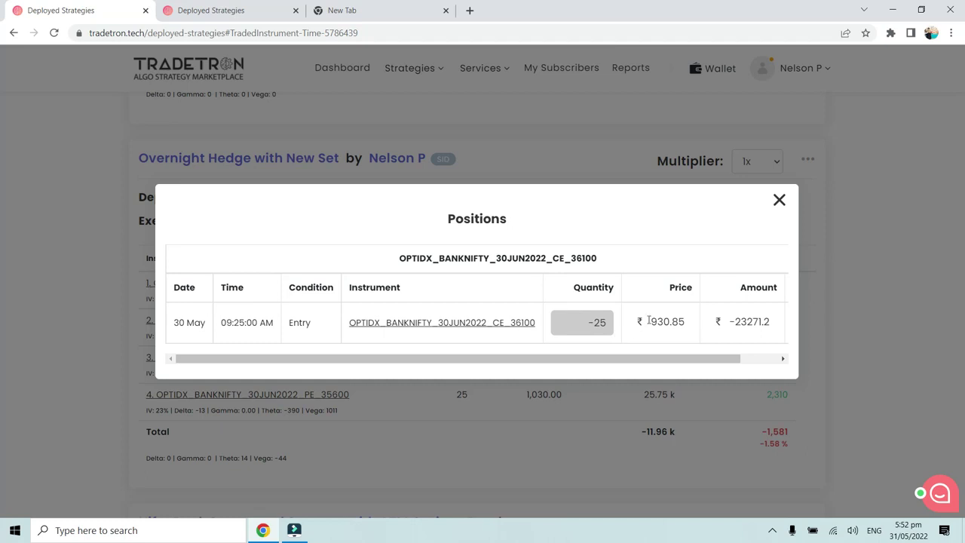
pyautogui.moveTo(648, 324); pyautogui.dragTo(688, 325)
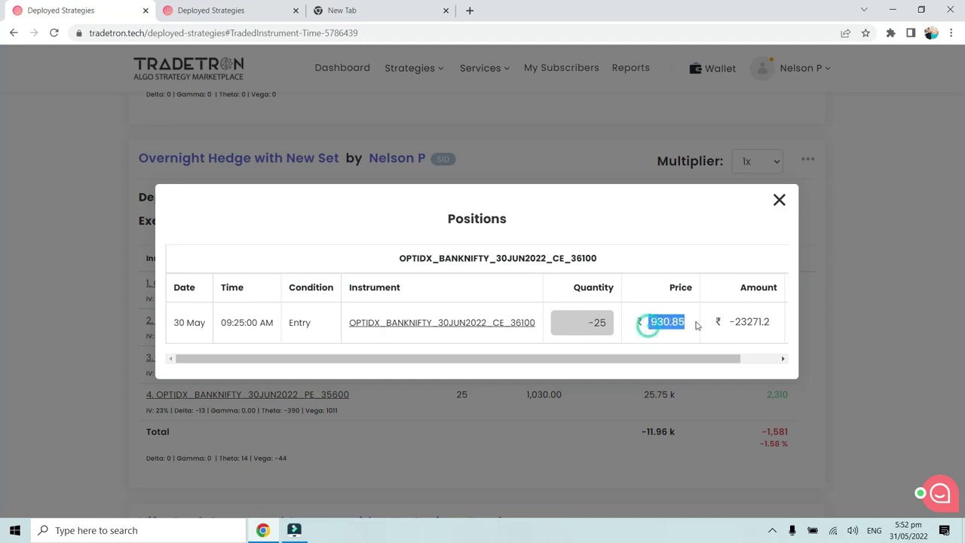
pyautogui.click(693, 322)
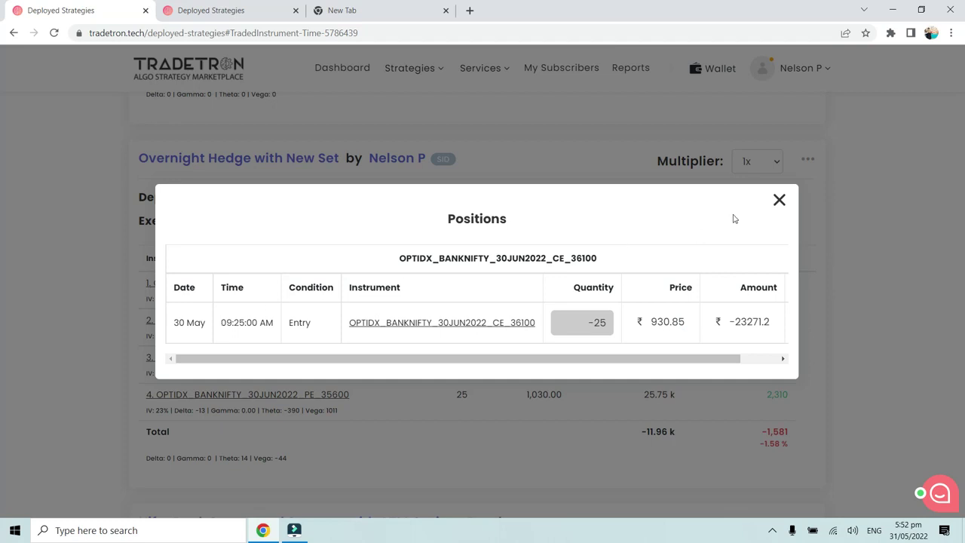
pyautogui.click(781, 202)
# Review the PE_36100 (entry 943.05) and CE_36600 legs' trade histories.
pyautogui.click(324, 321)
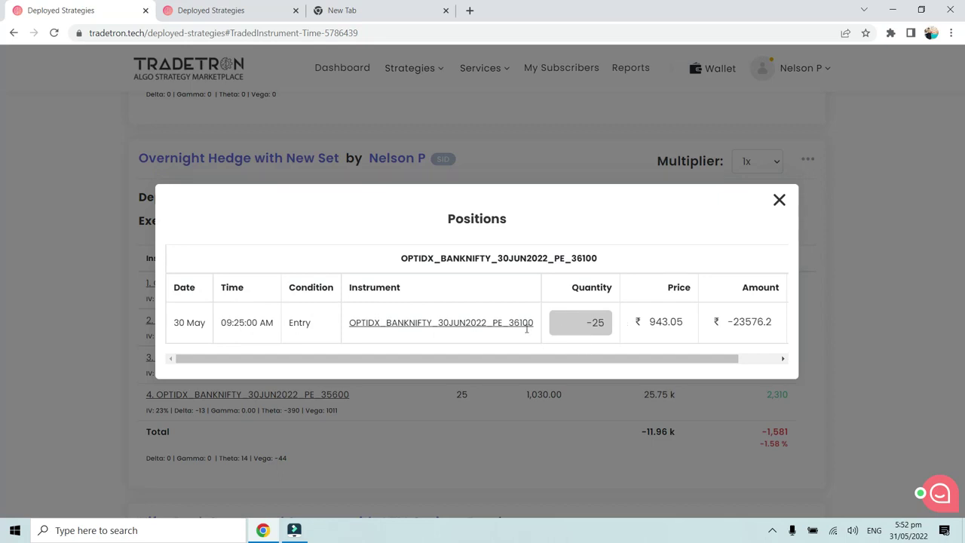
pyautogui.doubleClick(652, 321)
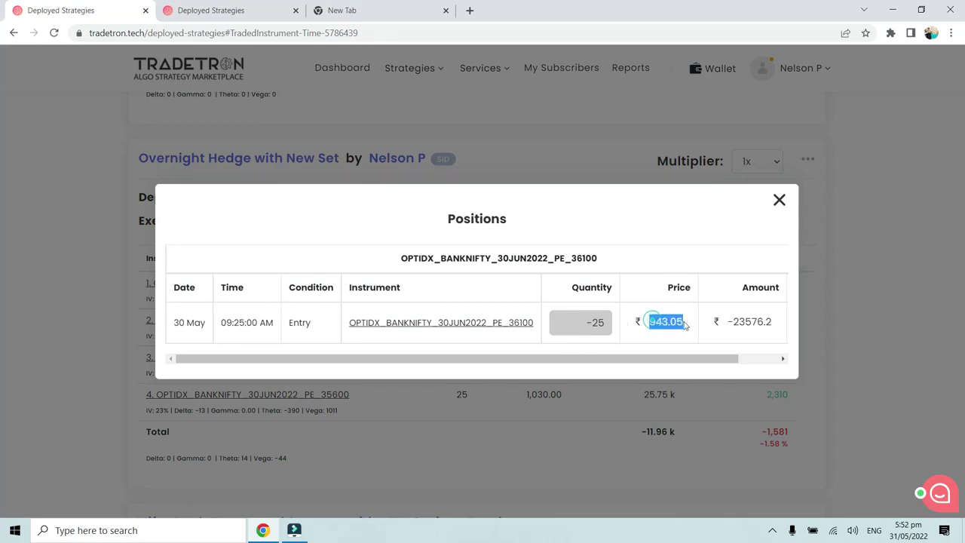
pyautogui.click(778, 199)
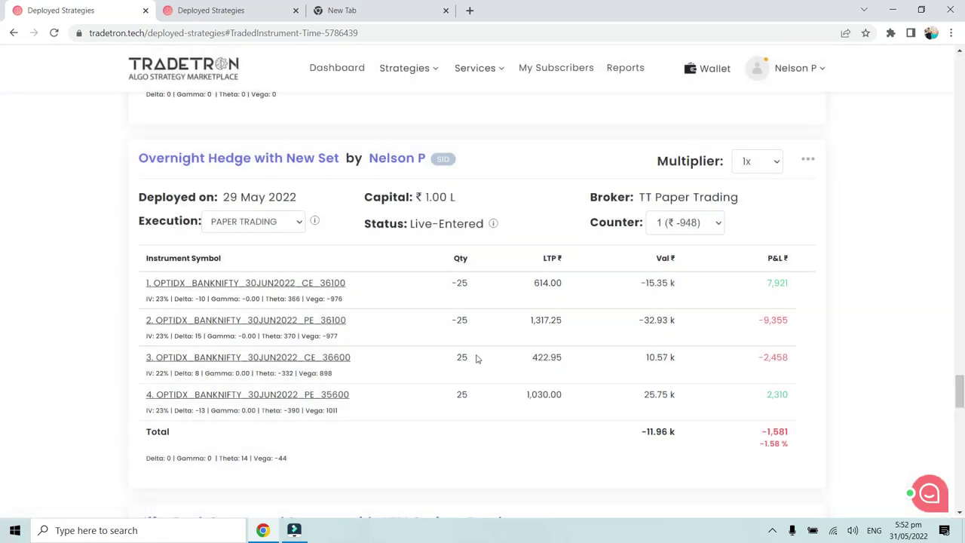
pyautogui.click(314, 360)
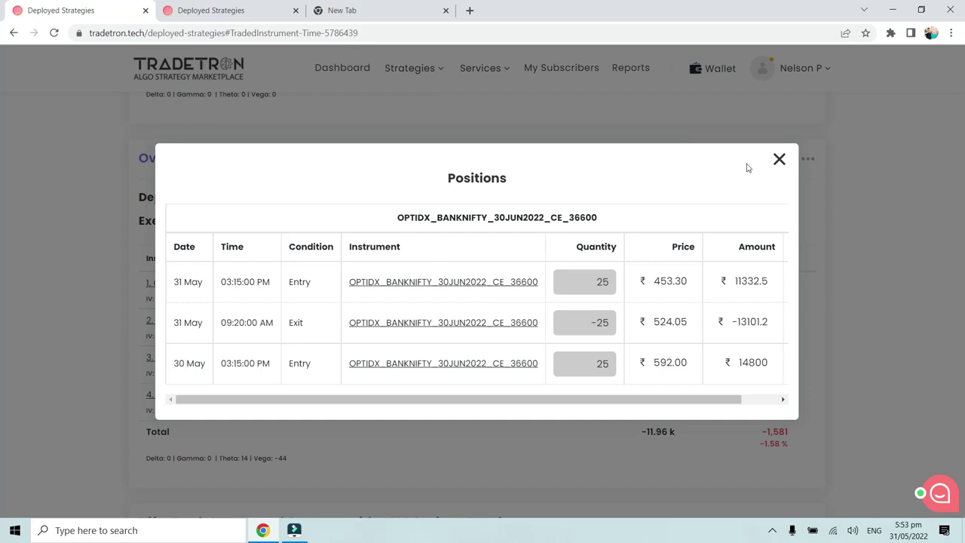
pyautogui.click(779, 159)
pyautogui.click(223, 323)
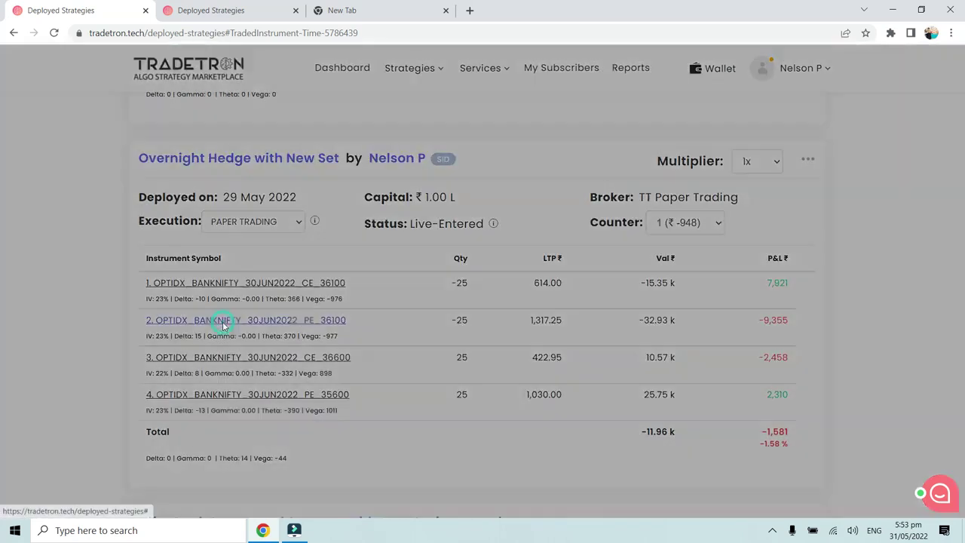
pyautogui.click(780, 200)
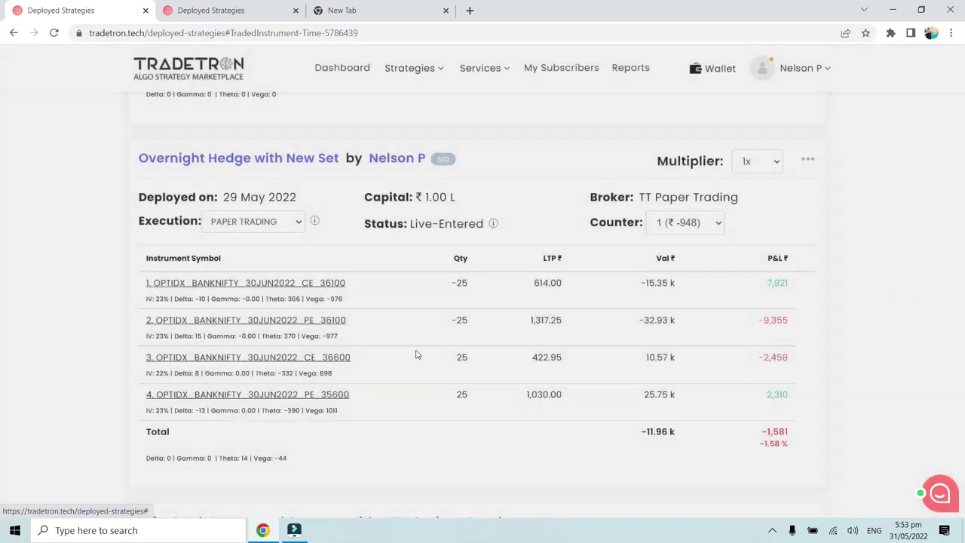
# Inspect CE_36600's entry on 30 May at strike 36600 and price 592.00.
pyautogui.click(269, 361)
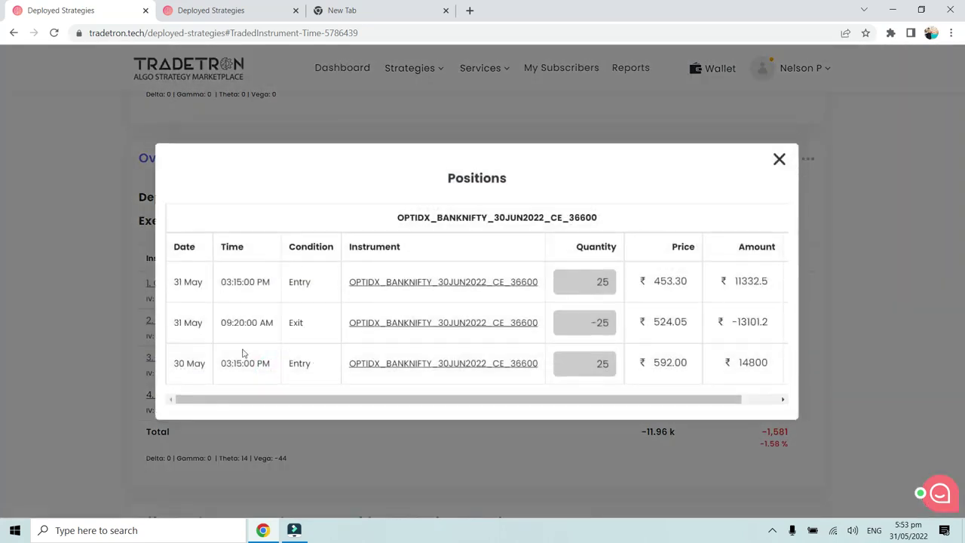
pyautogui.moveTo(264, 365); pyautogui.dragTo(335, 368)
pyautogui.click(480, 352)
pyautogui.moveTo(514, 363); pyautogui.dragTo(539, 368)
pyautogui.moveTo(653, 363); pyautogui.dragTo(687, 362)
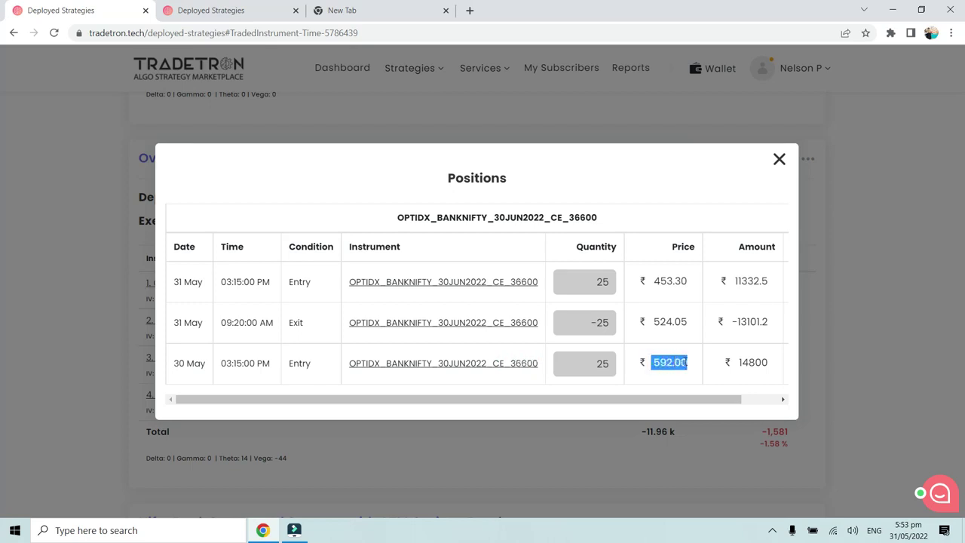
pyautogui.click(683, 362)
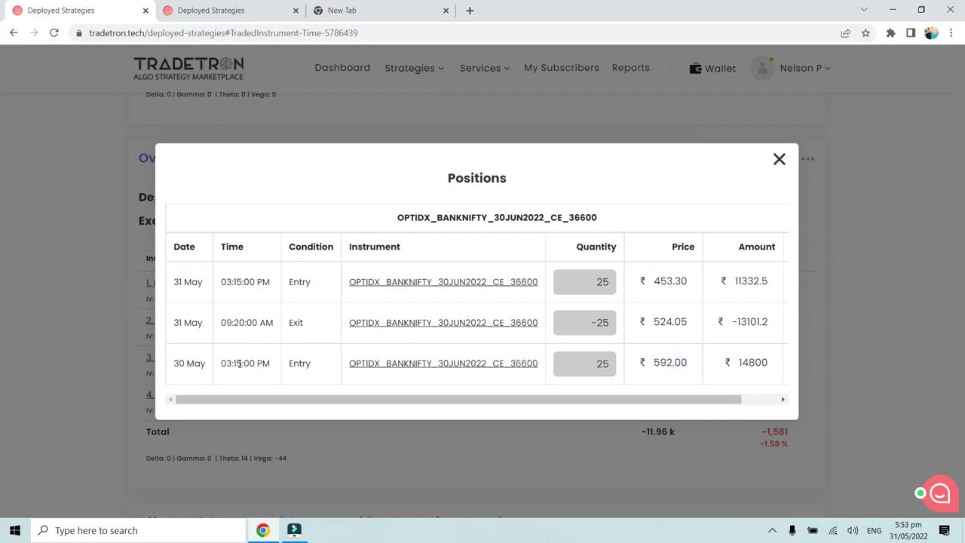
# Note CE_36600's 31 May 09:20 exit at 524.05 and its 453.30 re-entry.
pyautogui.moveTo(177, 321); pyautogui.dragTo(254, 321)
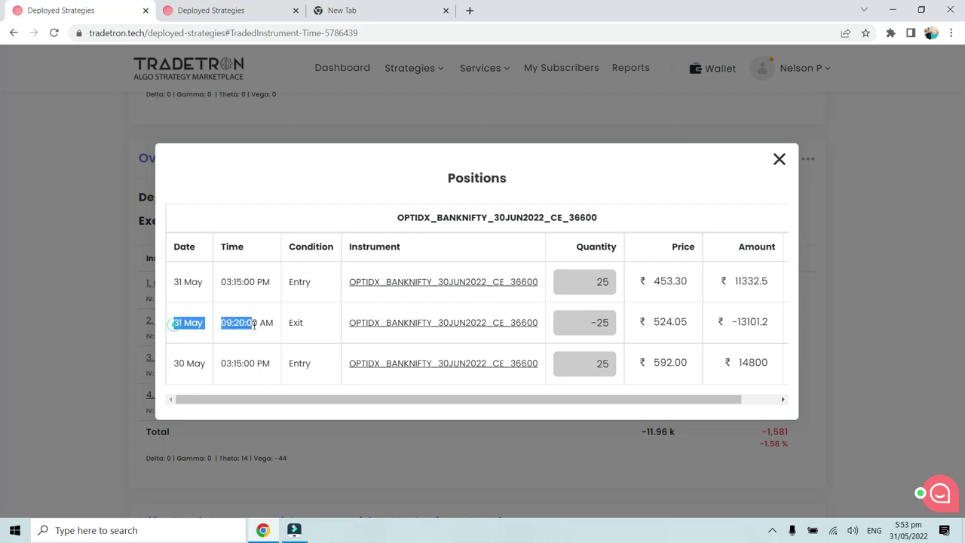
pyautogui.click(300, 323)
pyautogui.click(301, 323)
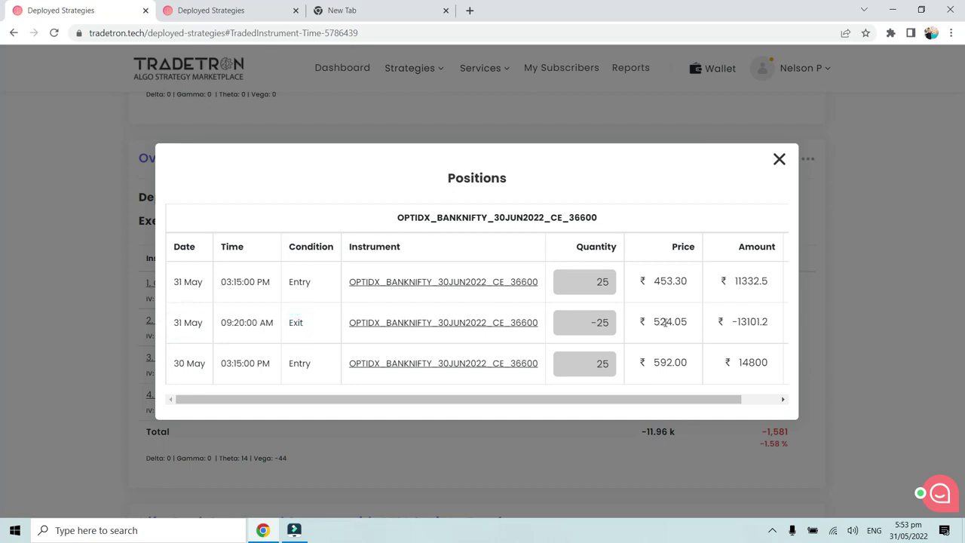
pyautogui.doubleClick(665, 322)
pyautogui.click(703, 323)
pyautogui.click(173, 280)
pyautogui.click(283, 278)
pyautogui.doubleClick(652, 280)
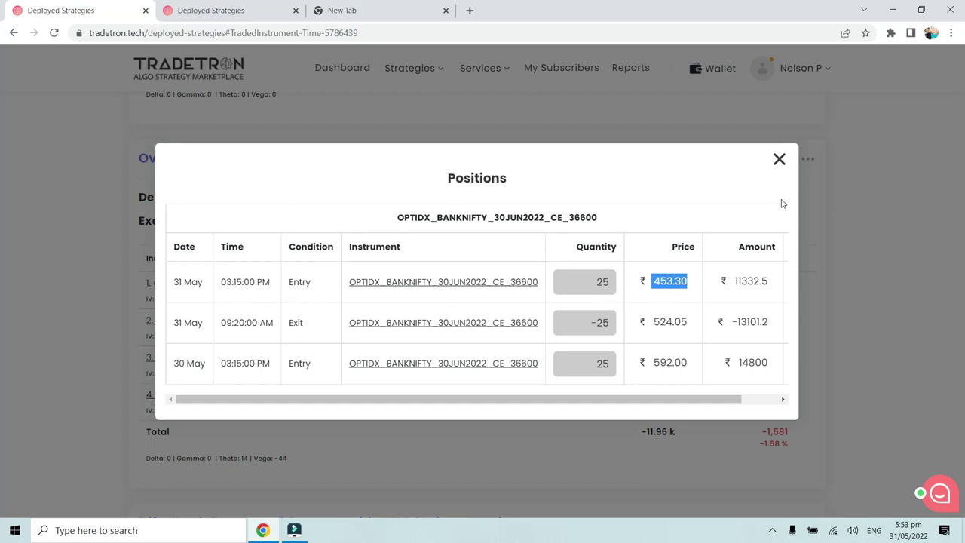
pyautogui.click(779, 159)
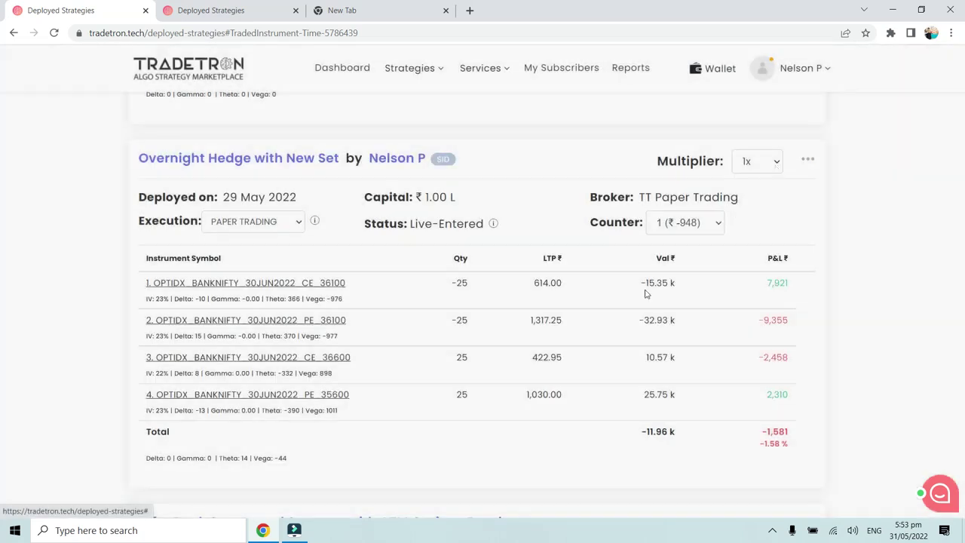
# Check the PE_35600 leg's trade history.
pyautogui.click(340, 395)
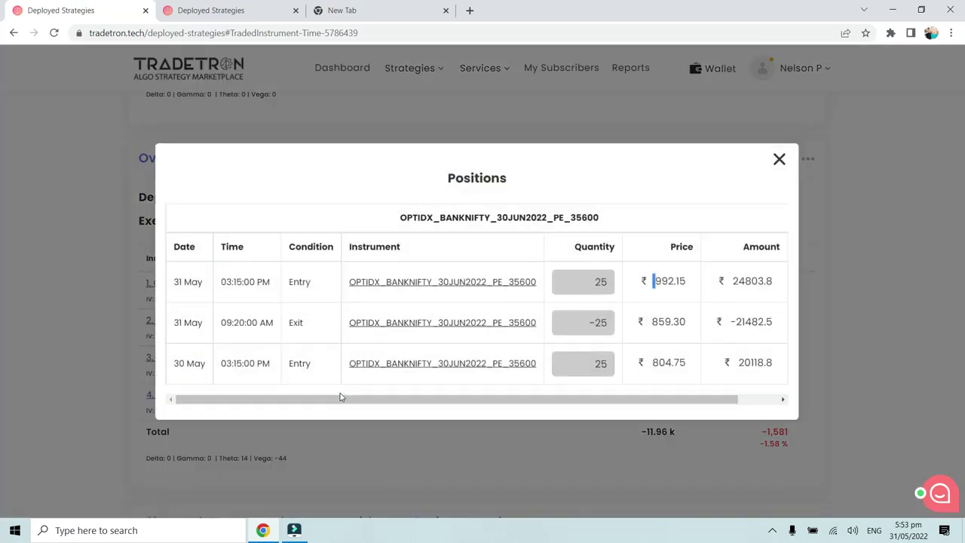
pyautogui.click(652, 362)
pyautogui.click(778, 159)
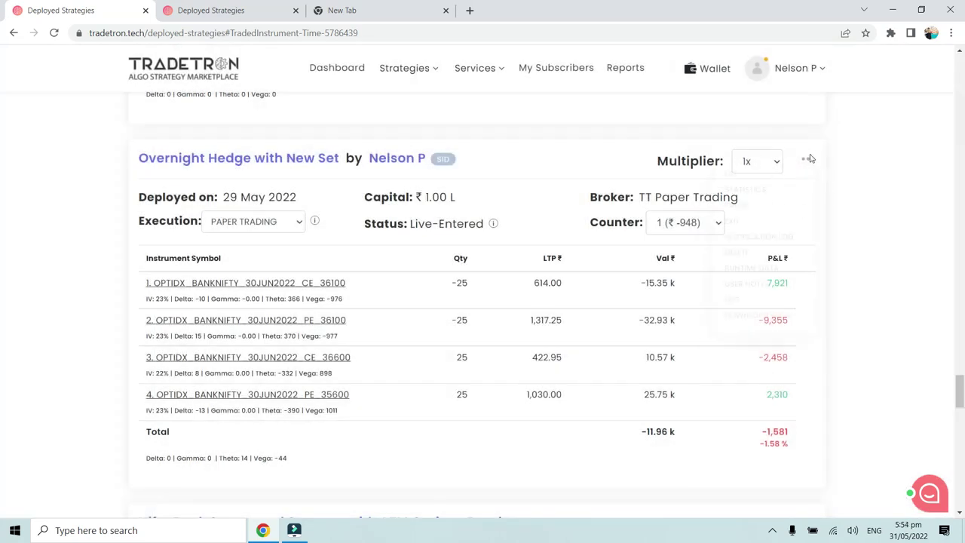
# Open the strategy editor in a new tab and review Set 1's entry conditions.
pyautogui.click(808, 159)
pyautogui.rightClick(742, 328)
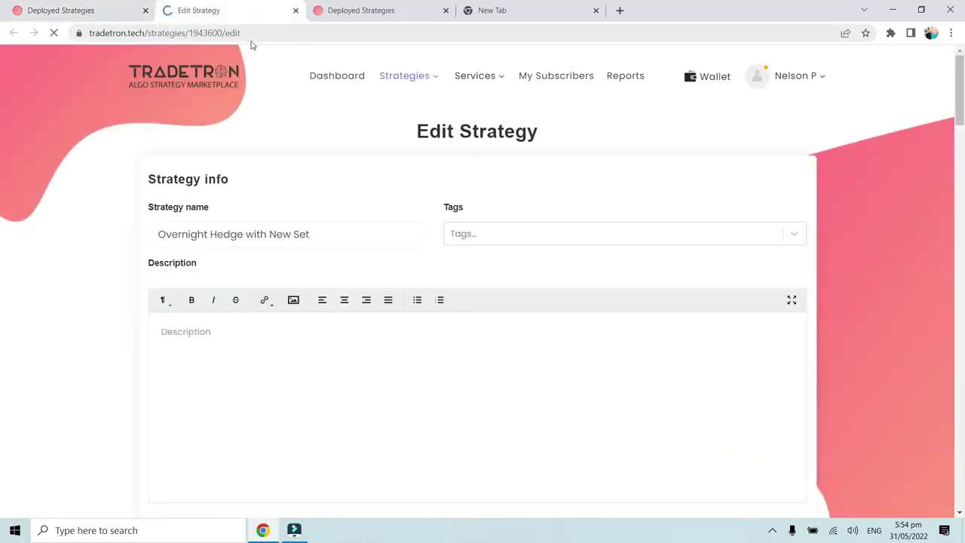
pyautogui.scroll(-5, 233, 118)
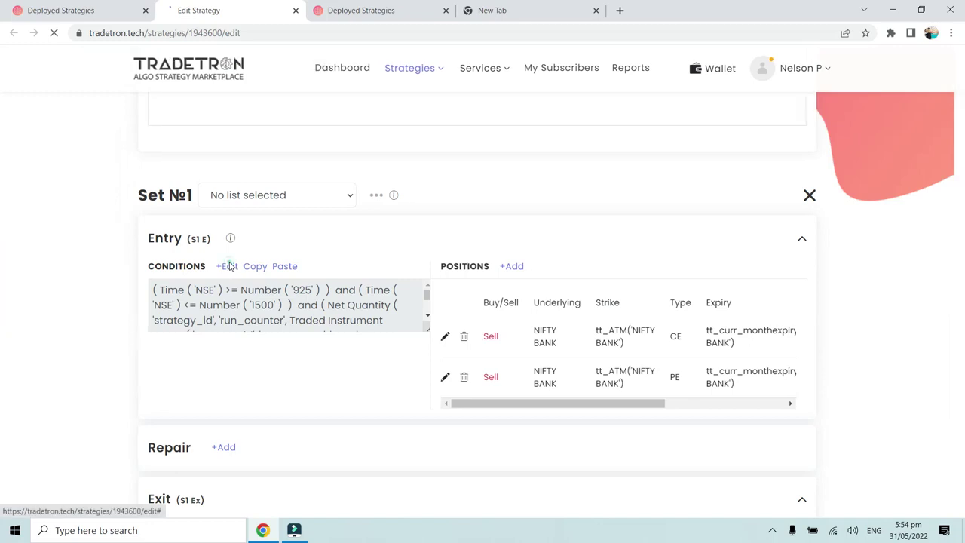
pyautogui.click(227, 266)
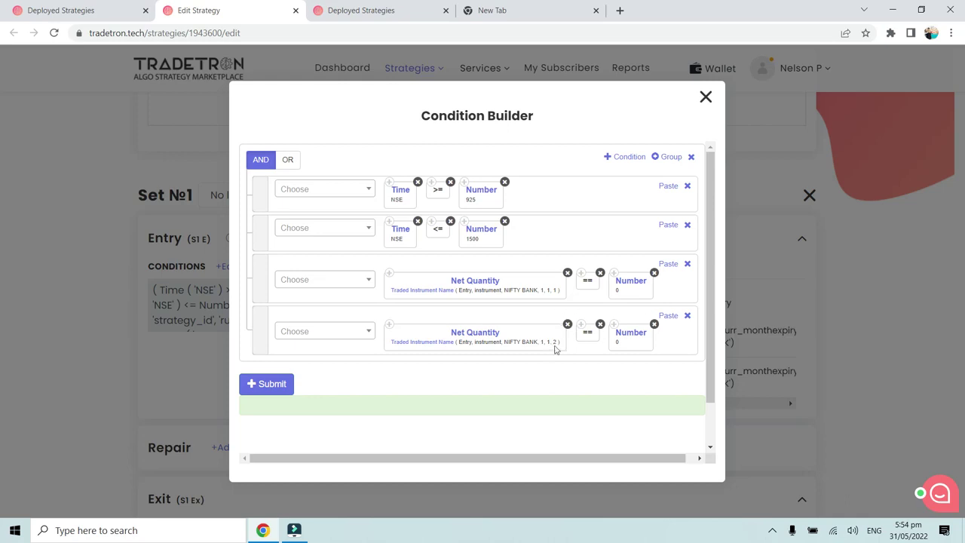
pyautogui.click(705, 97)
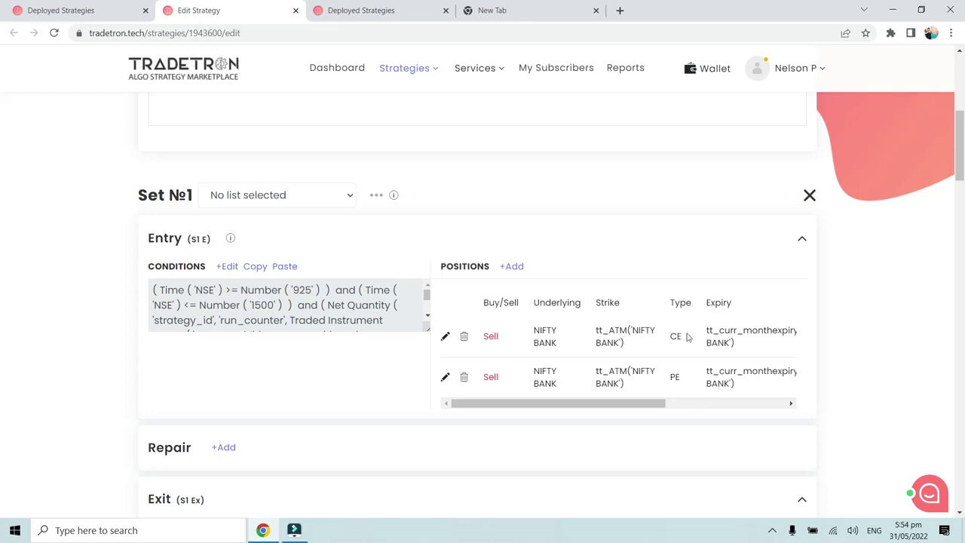
# Compare Set 1's two positions: ATM strike formulas for the CE and PE legs.
pyautogui.moveTo(687, 337); pyautogui.dragTo(598, 336)
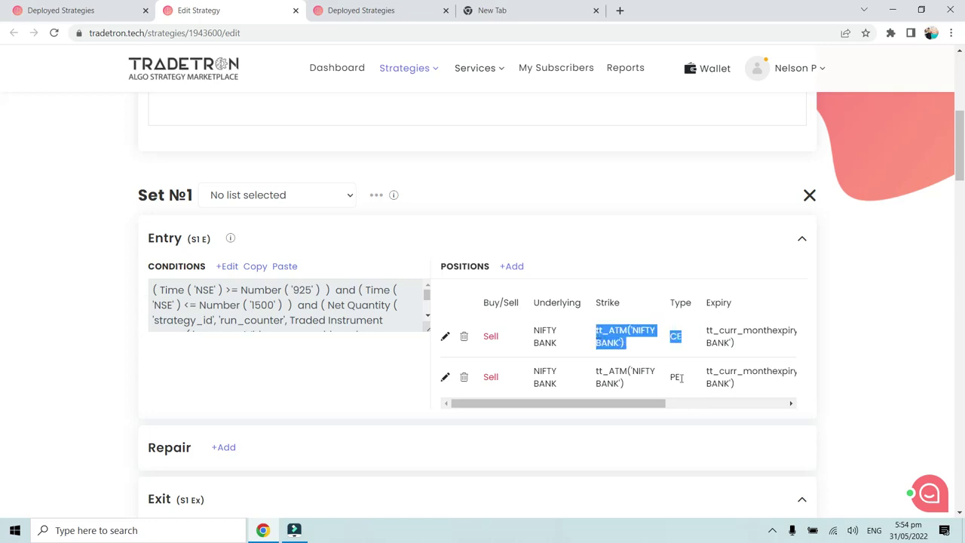
pyautogui.moveTo(683, 380); pyautogui.dragTo(594, 373)
pyautogui.click(590, 373)
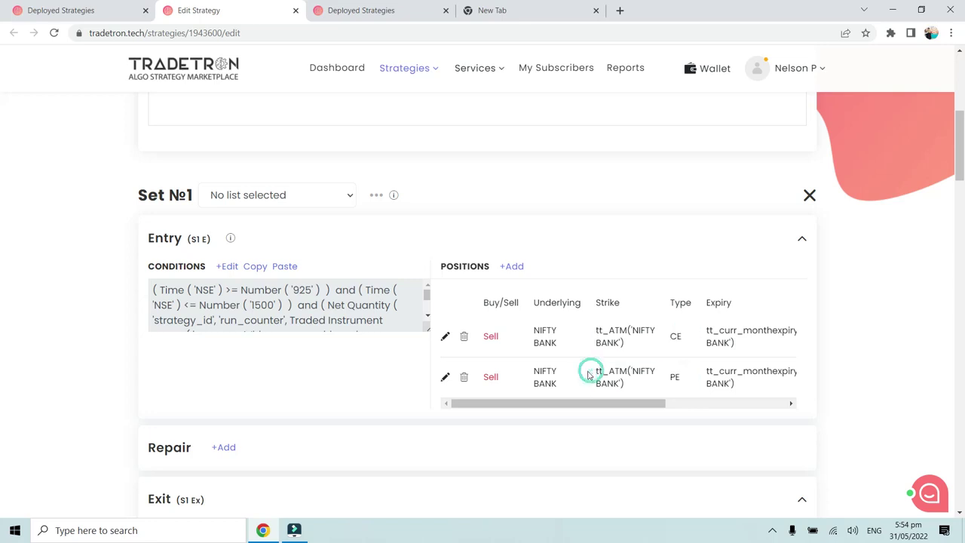
pyautogui.scroll(-2, 490, 346)
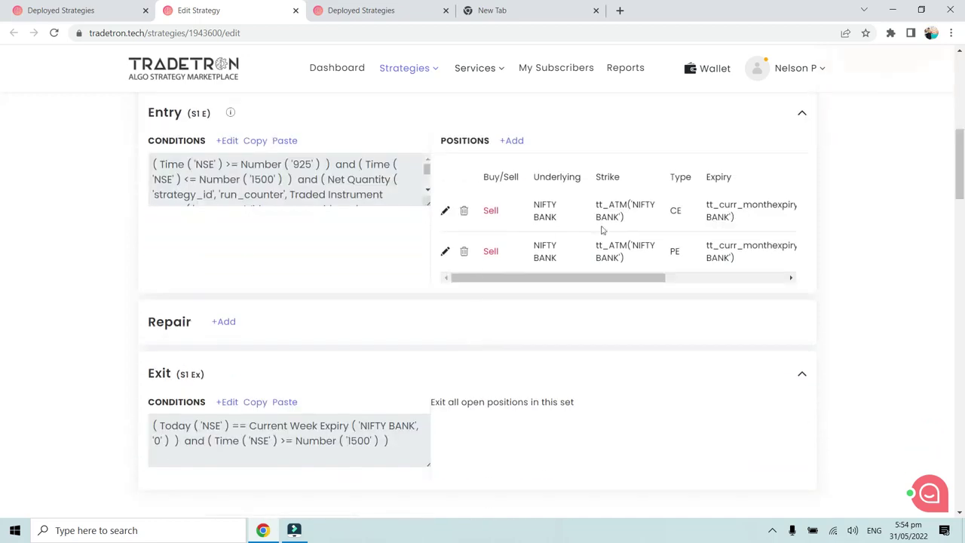
pyautogui.tripleClick(632, 217)
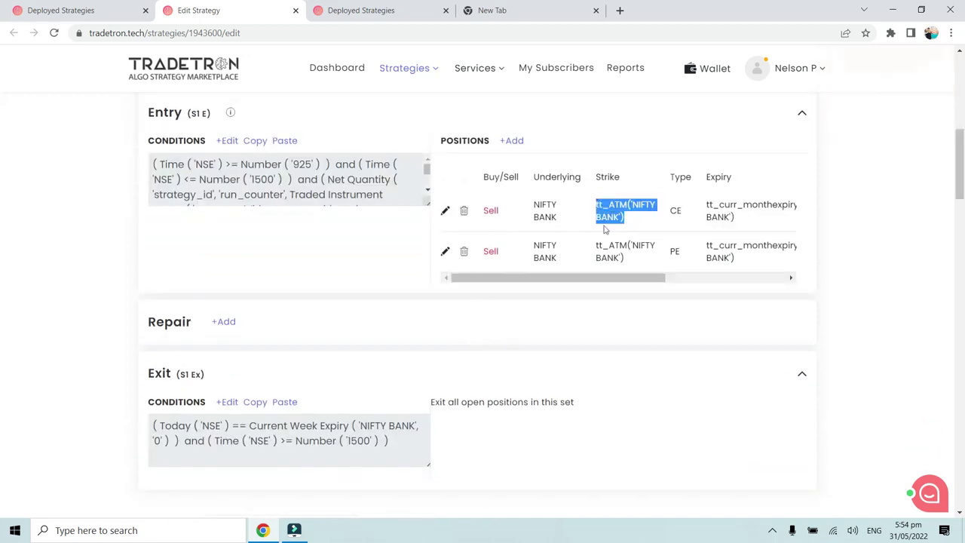
pyautogui.tripleClick(627, 260)
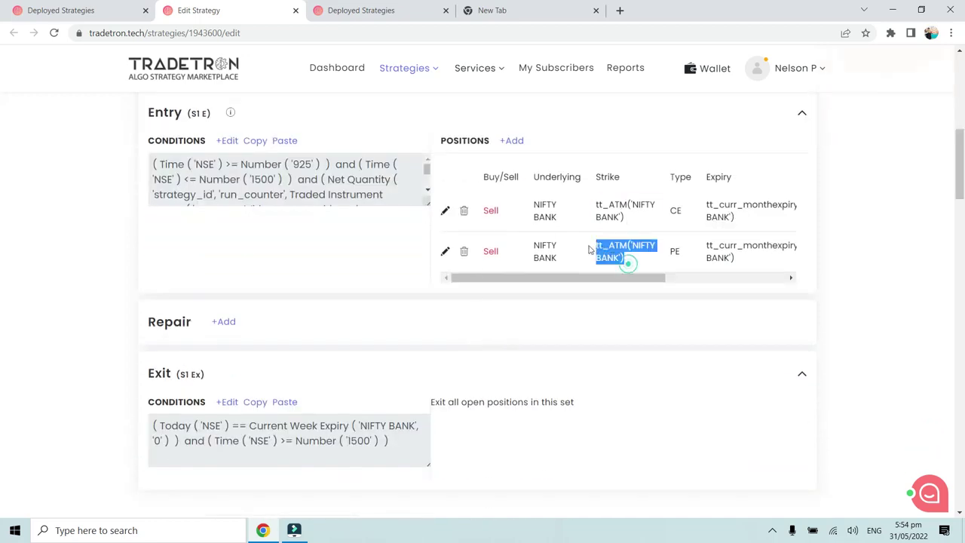
# Glance at the Deployed Strategies tab, then return to the editor at Set №2 Entry.
pyautogui.click(81, 9)
pyautogui.click(386, 267)
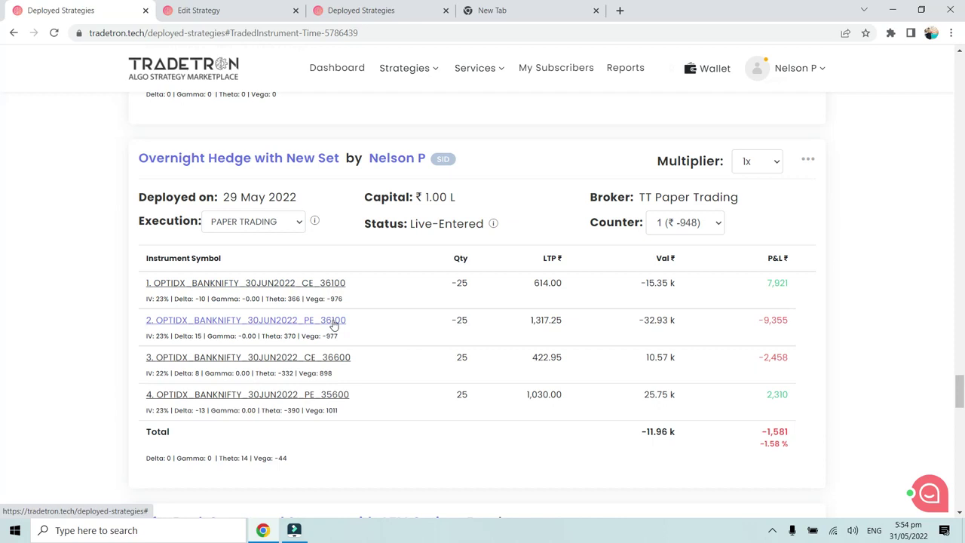
pyautogui.click(249, 11)
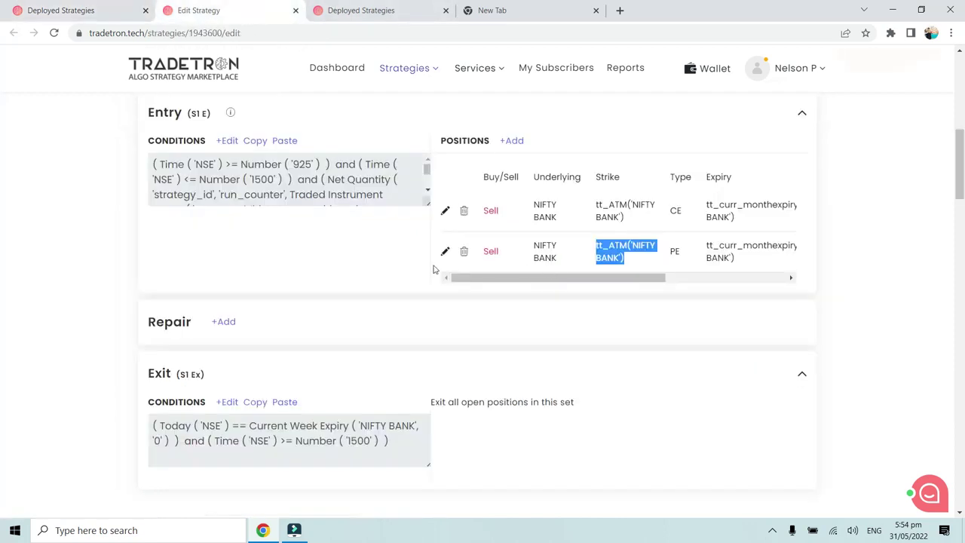
pyautogui.scroll(-4, 362, 261)
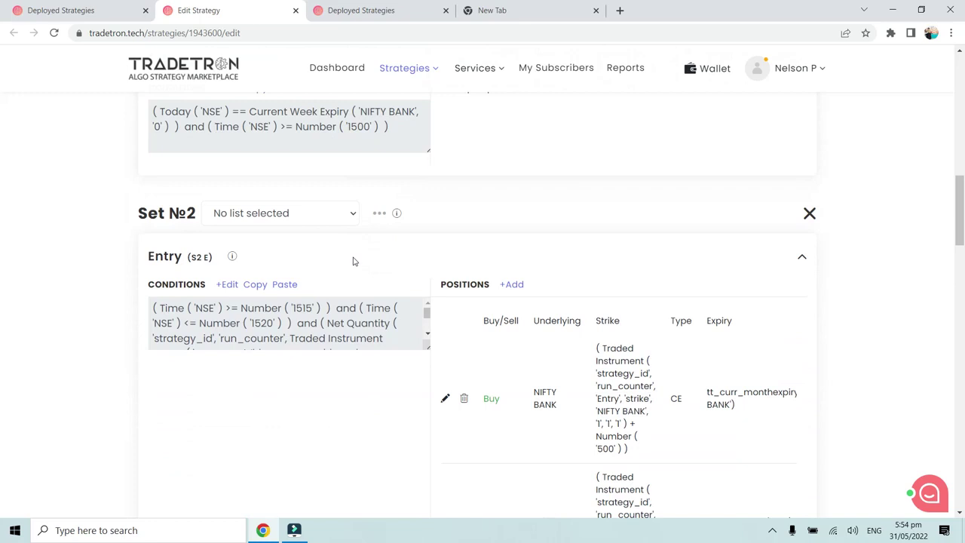
# Match Set 2's first position strike formula to the deployed CE 36600 hedge, quantity 25.
pyautogui.scroll(-2, 353, 261)
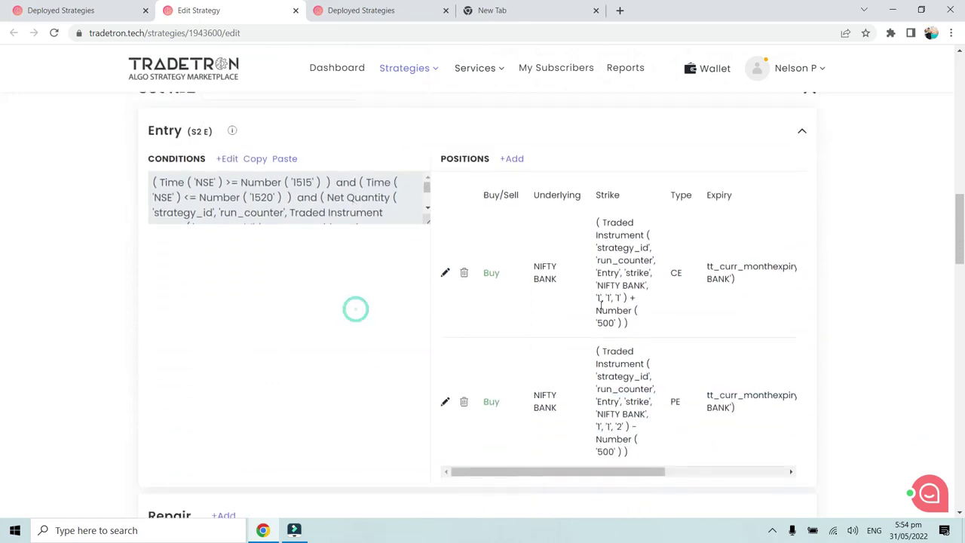
pyautogui.click(444, 273)
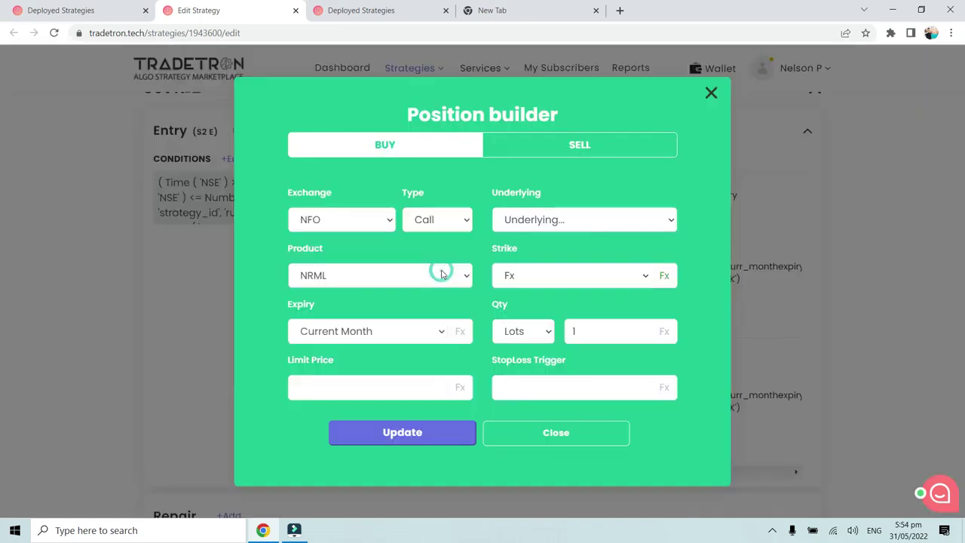
pyautogui.click(666, 276)
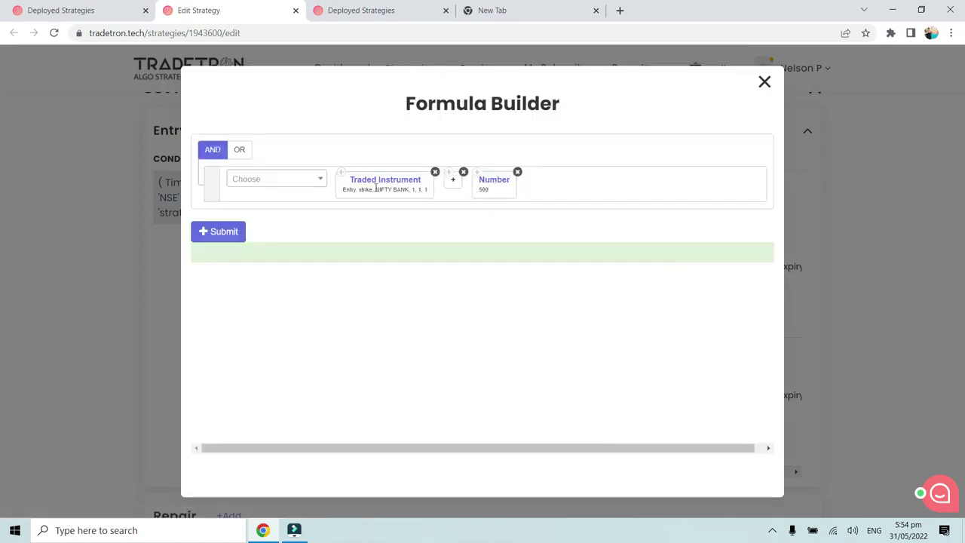
pyautogui.click(88, 11)
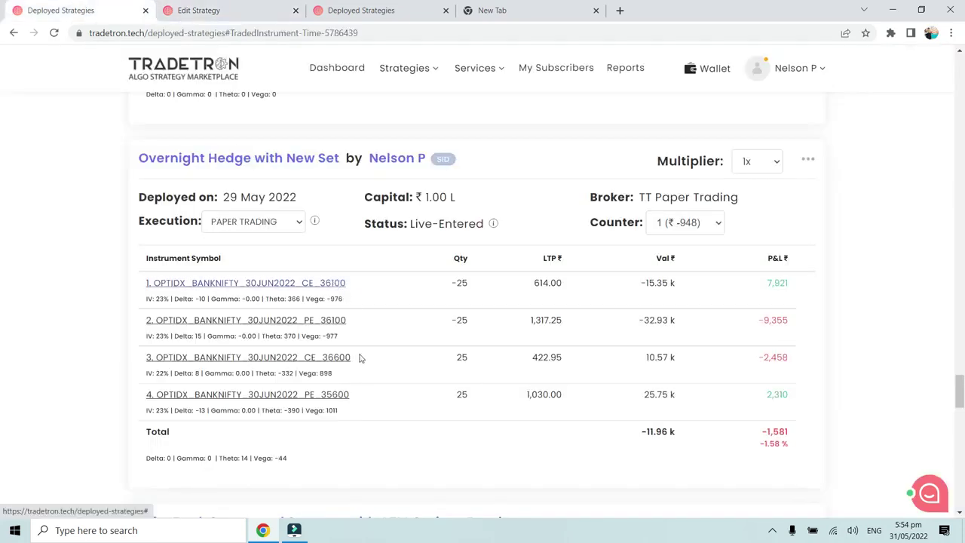
pyautogui.click(338, 365)
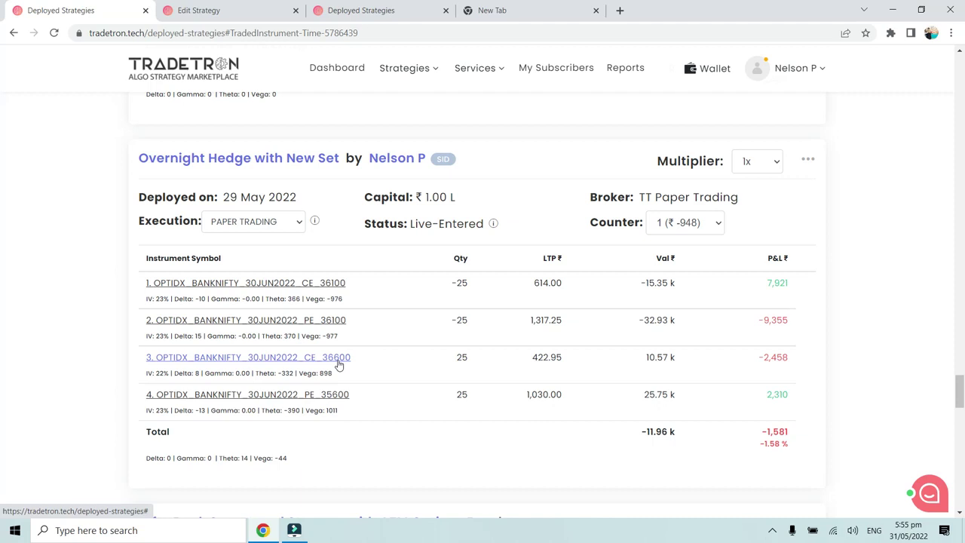
pyautogui.doubleClick(454, 359)
pyautogui.click(227, 11)
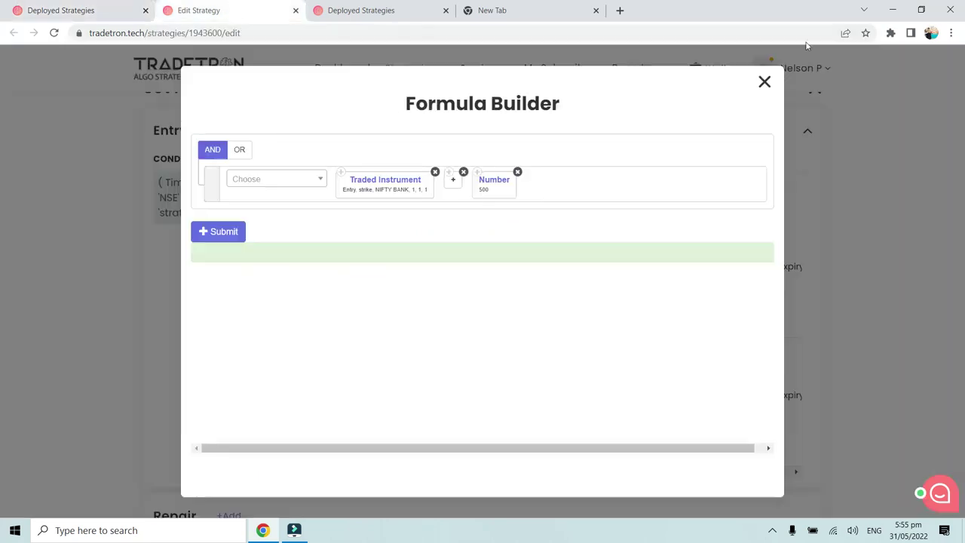
pyautogui.click(765, 82)
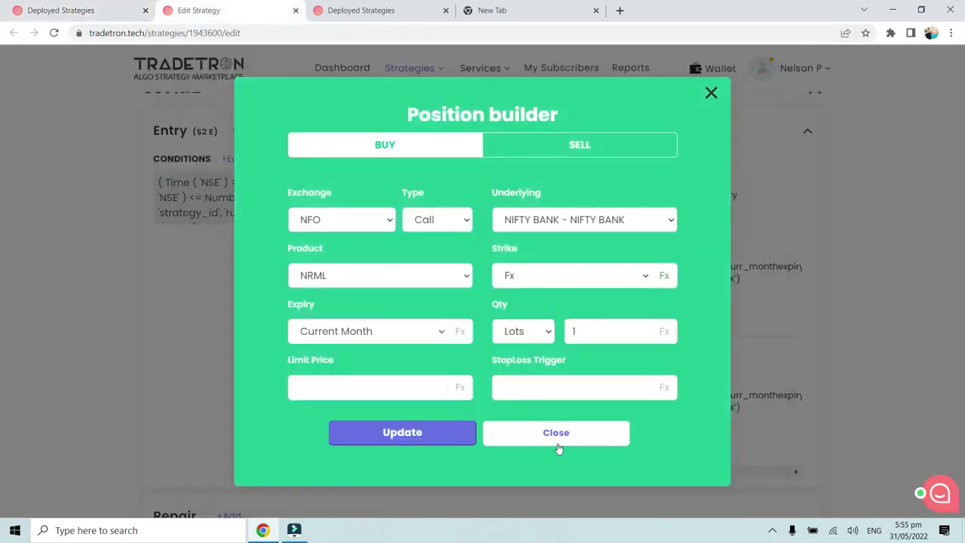
pyautogui.click(557, 432)
# View Set 2's Buy PE strike formula, leg 2's traded strike minus 500, then the positions.
pyautogui.scroll(-1, 554, 407)
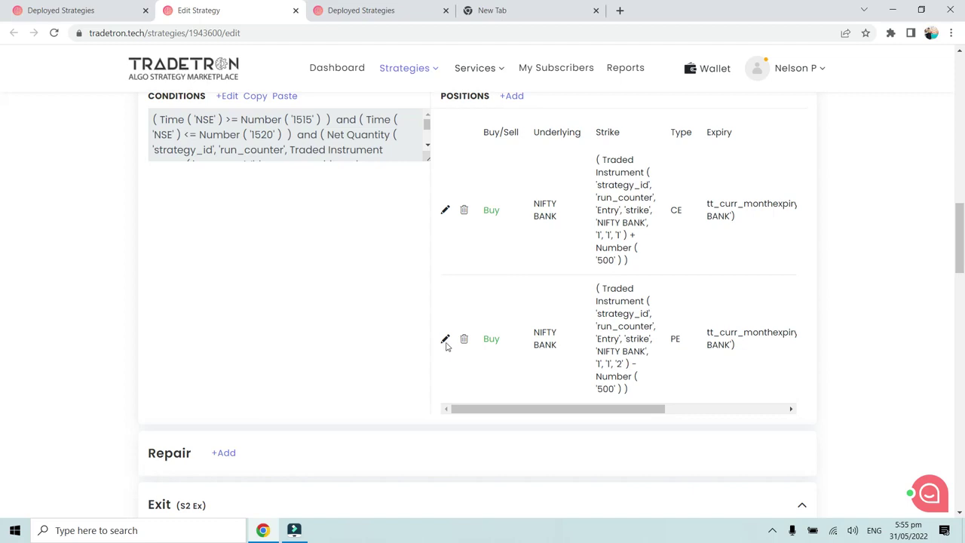
pyautogui.click(445, 340)
pyautogui.click(664, 276)
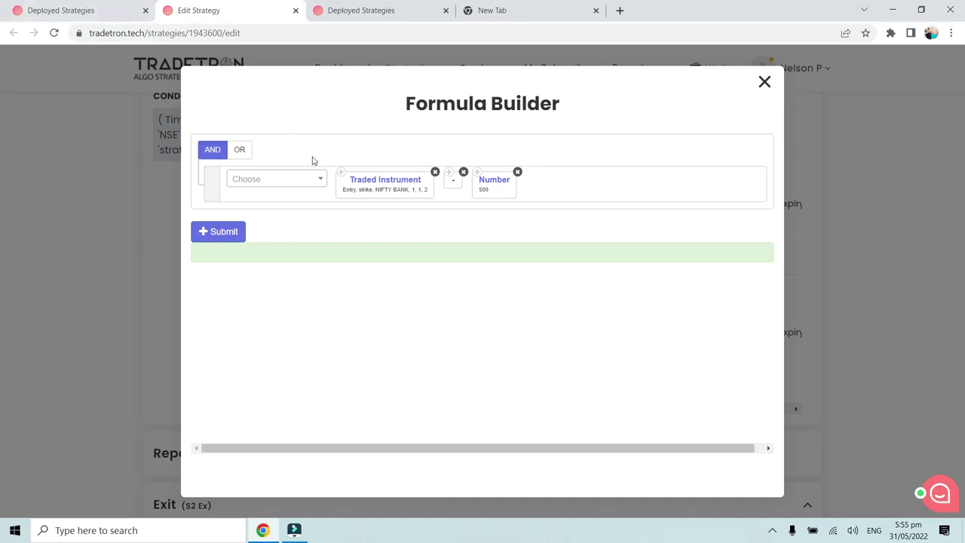
pyautogui.click(68, 11)
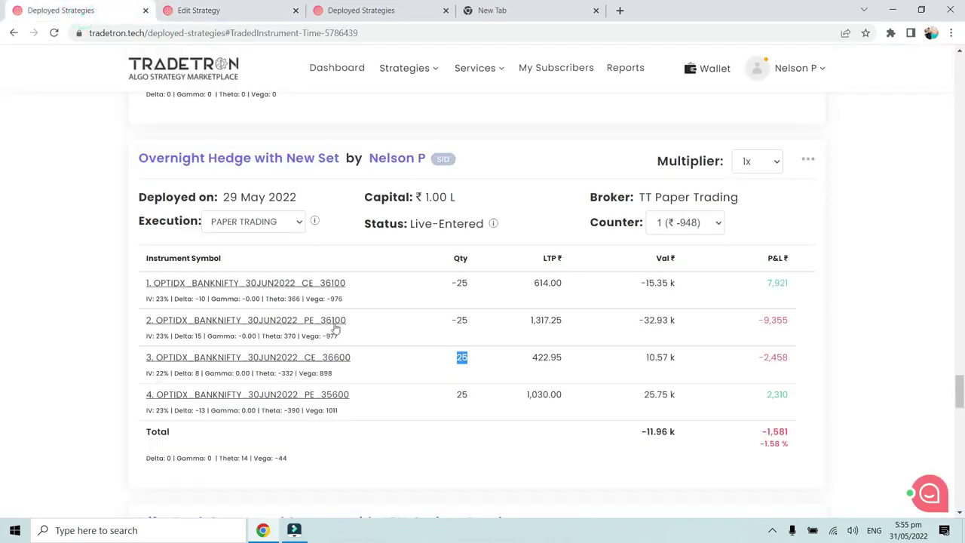
# Return to the strategy editor with the Buy Put NIFTY BANK position builder open.
pyautogui.click(401, 320)
pyautogui.click(384, 19)
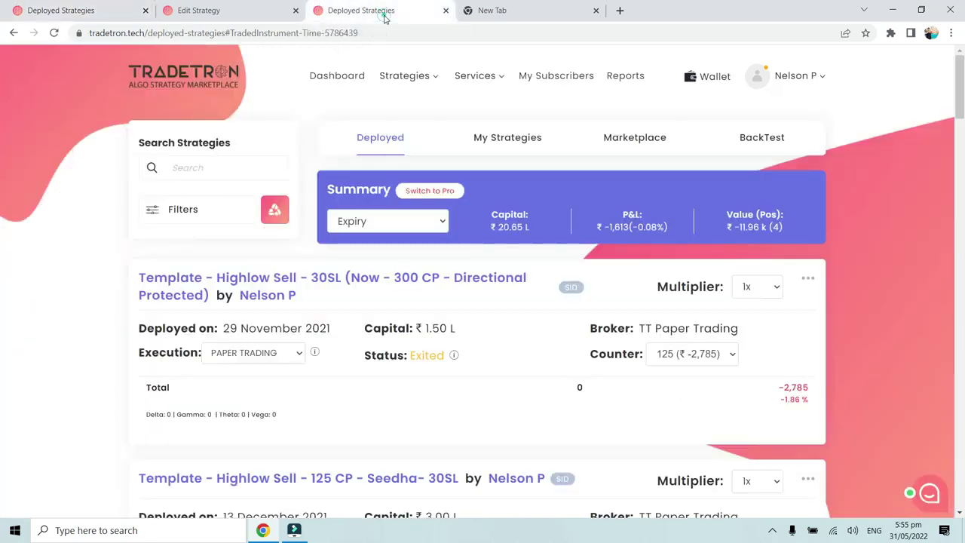
pyautogui.click(248, 10)
# Close the put's formula and position builders, then review Set 2's exit conditions.
pyautogui.click(765, 83)
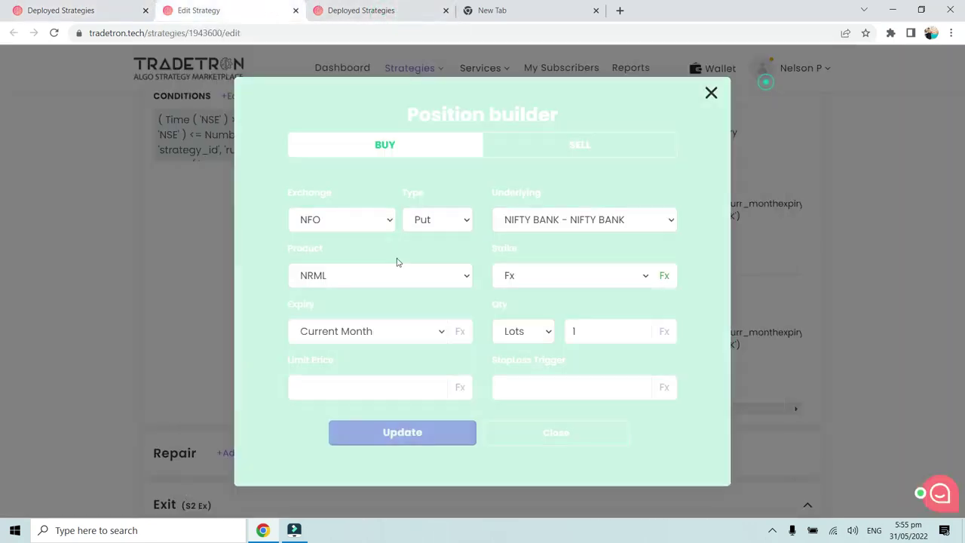
pyautogui.click(511, 433)
pyautogui.scroll(-3, 287, 405)
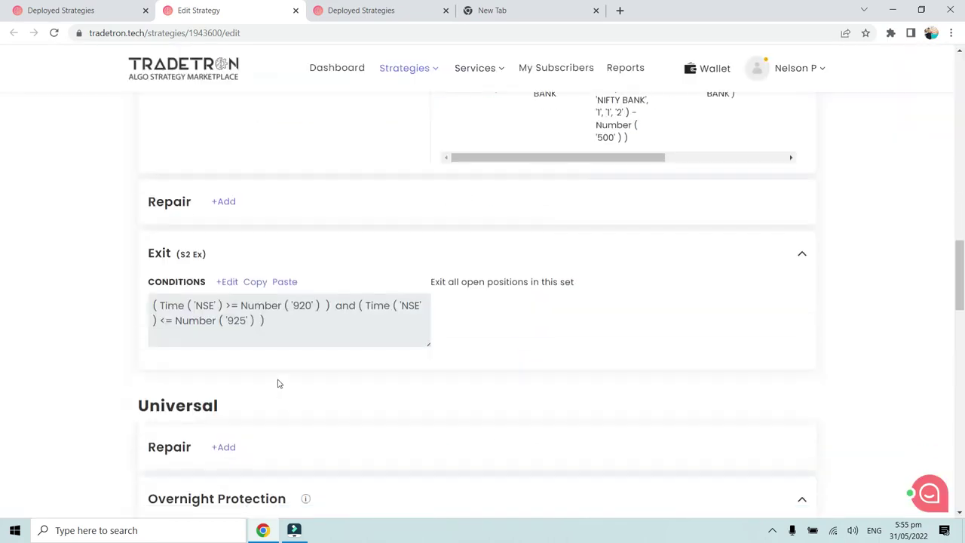
pyautogui.click(229, 282)
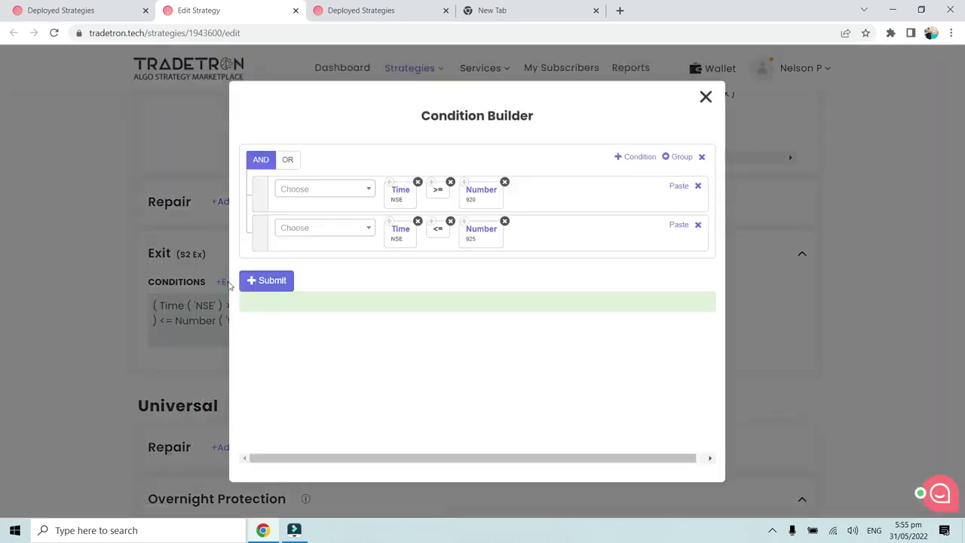
pyautogui.click(528, 334)
pyautogui.click(705, 99)
# Review Set 2's entry: 1515–1520 window with zero net quantity on both NIFTY BANK legs.
pyautogui.scroll(7, 351, 314)
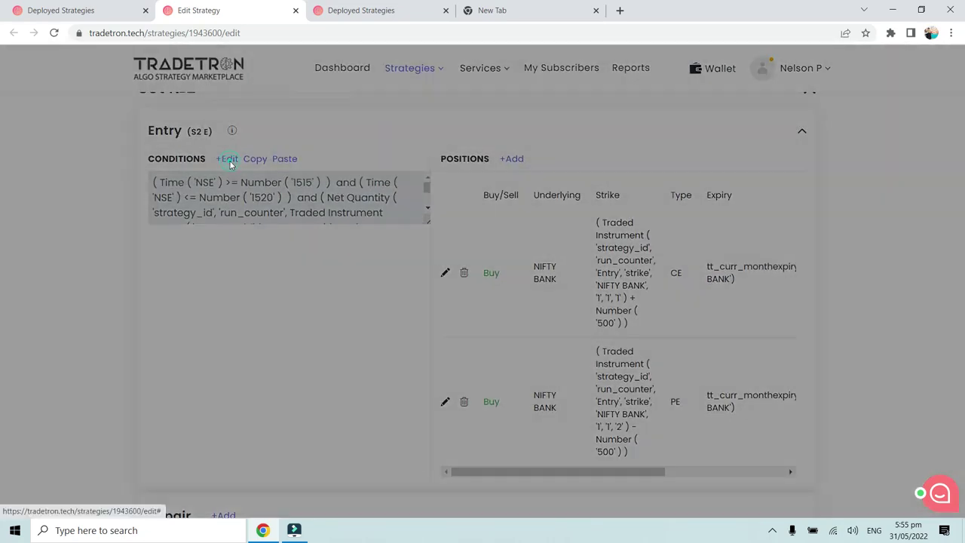
pyautogui.click(228, 160)
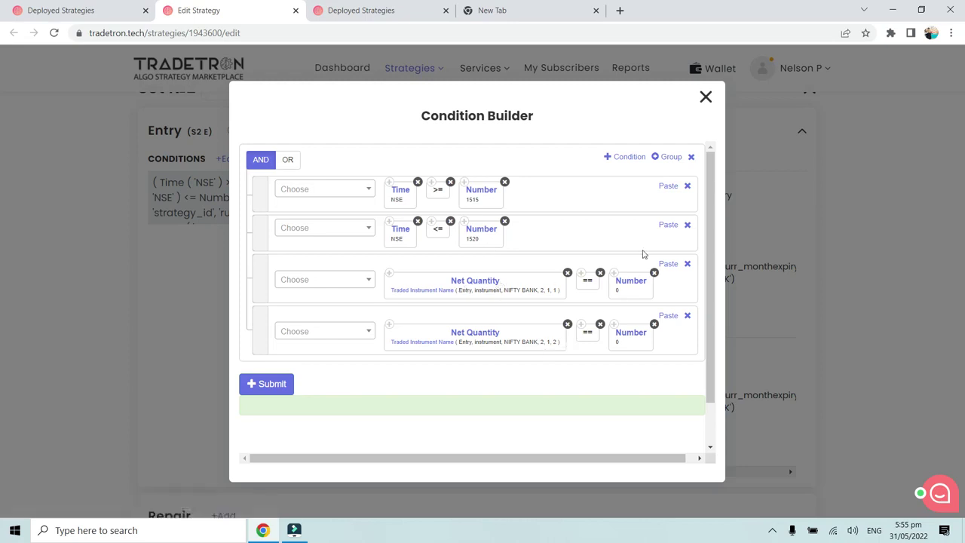
pyautogui.click(705, 98)
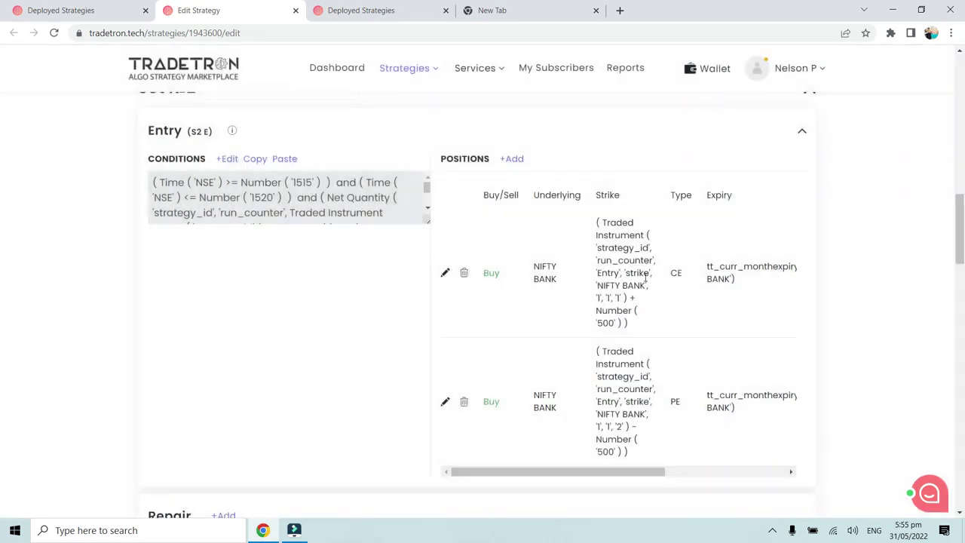
# Compare both Set 2 positions' strike formulas and recheck Set 2's entry conditions.
pyautogui.moveTo(688, 276); pyautogui.dragTo(598, 221)
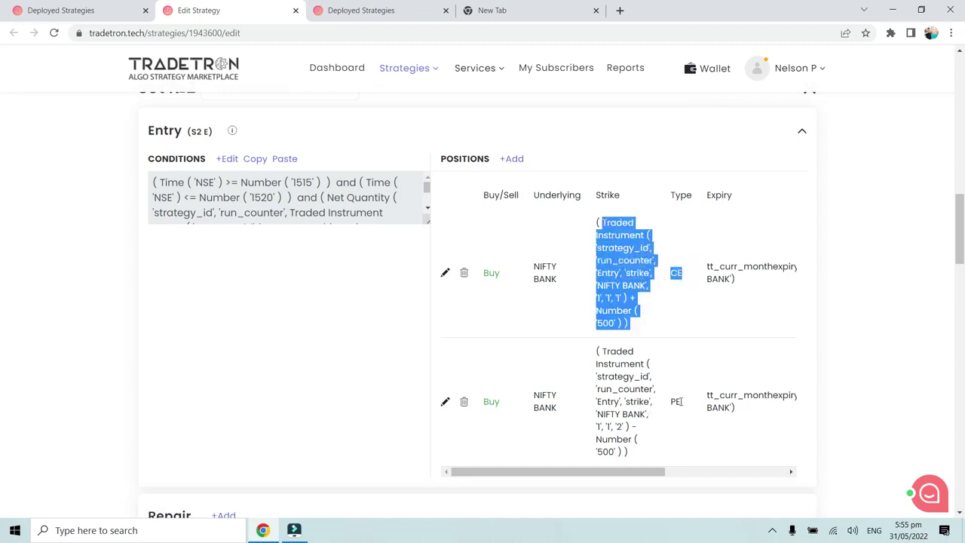
pyautogui.moveTo(678, 402); pyautogui.dragTo(597, 350)
pyautogui.click(597, 351)
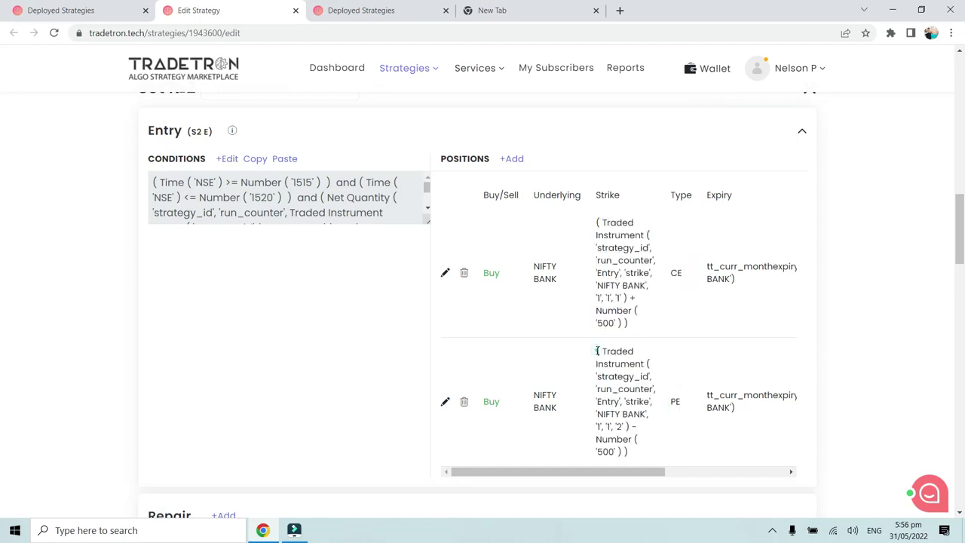
pyautogui.click(230, 159)
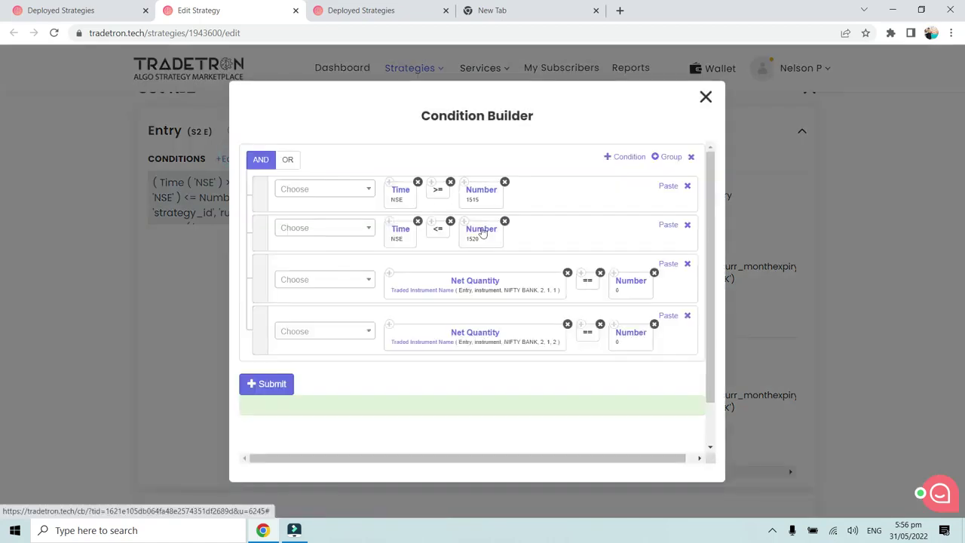
pyautogui.click(705, 98)
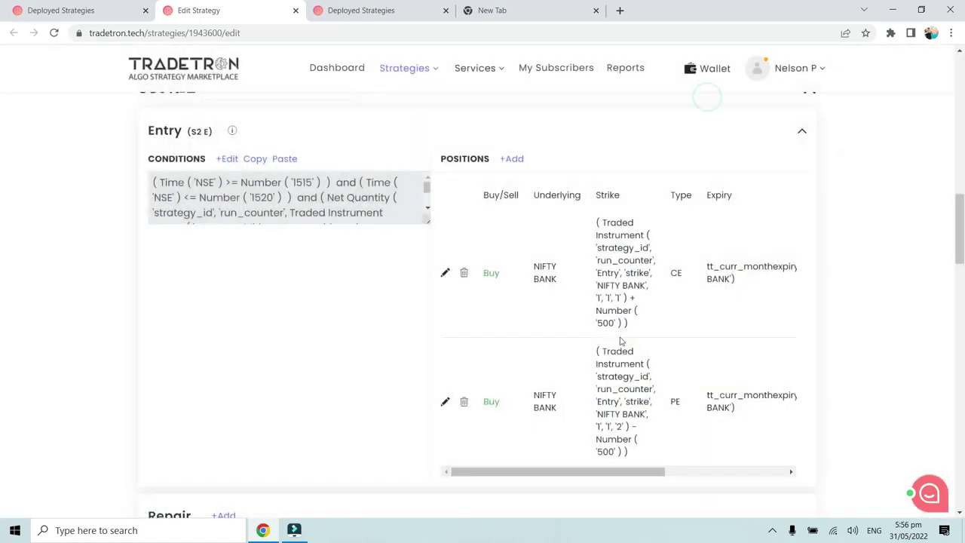
# Review Set 2's 920–925 exit window, then go back to the deployed strategies page.
pyautogui.scroll(-2, 620, 338)
pyautogui.scroll(2, 620, 339)
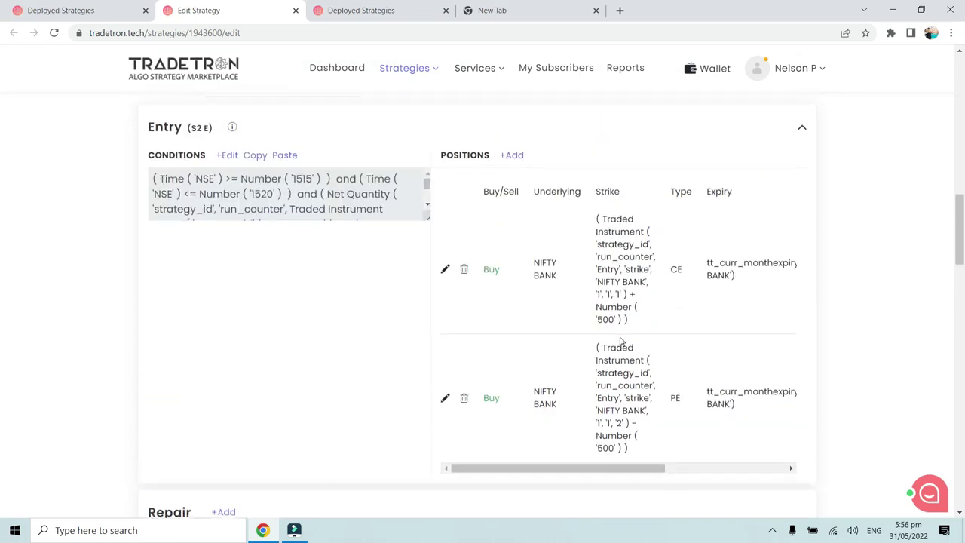
pyautogui.scroll(-4, 620, 338)
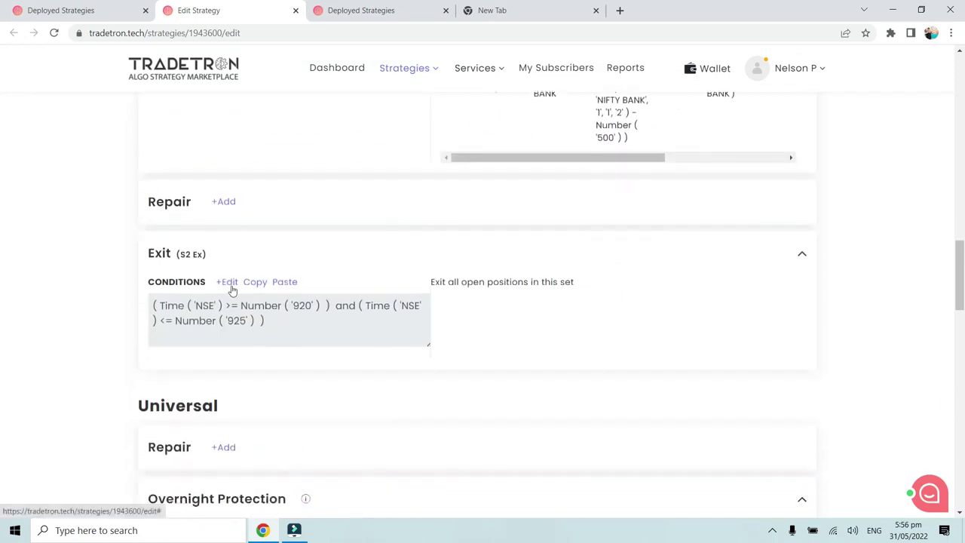
pyautogui.click(231, 285)
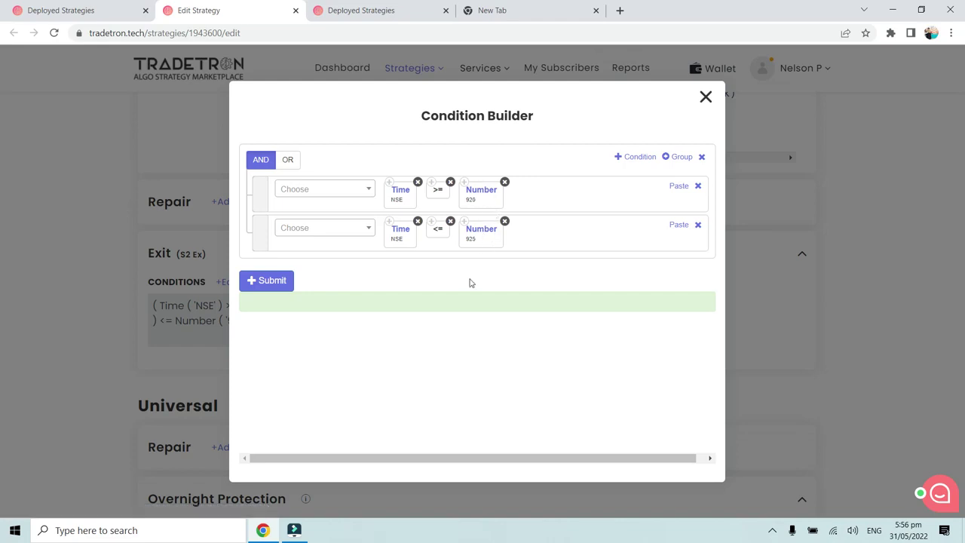
pyautogui.click(706, 97)
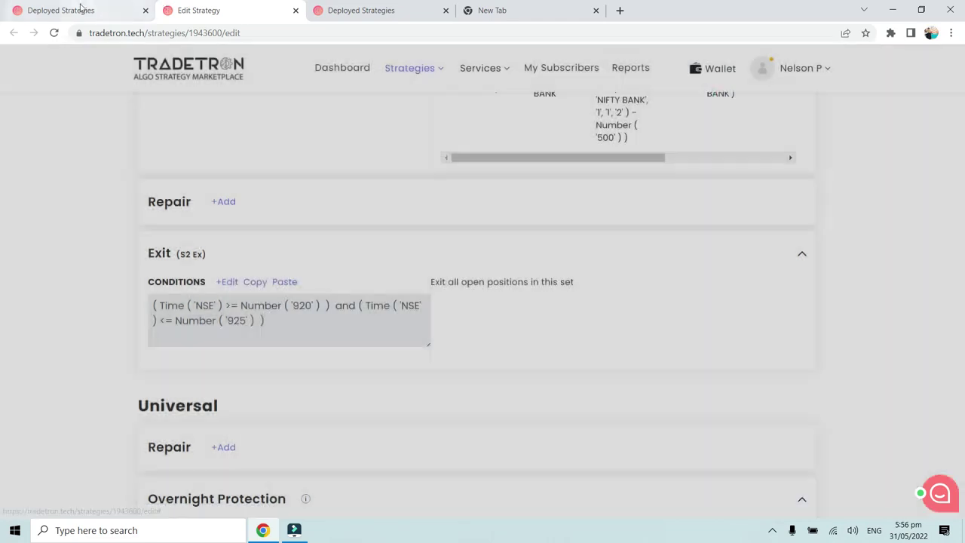
pyautogui.click(81, 10)
pyautogui.click(260, 357)
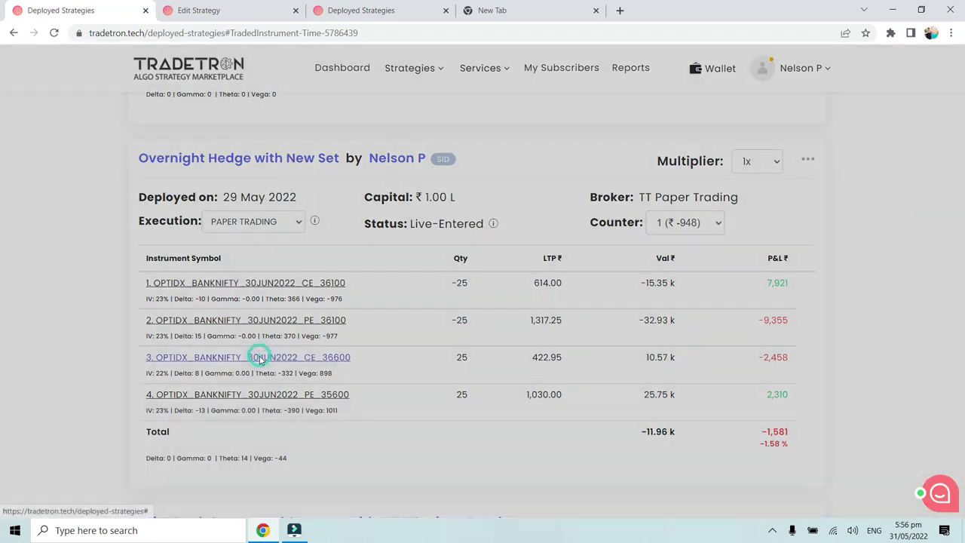
pyautogui.moveTo(175, 367); pyautogui.dragTo(324, 378)
pyautogui.click(325, 378)
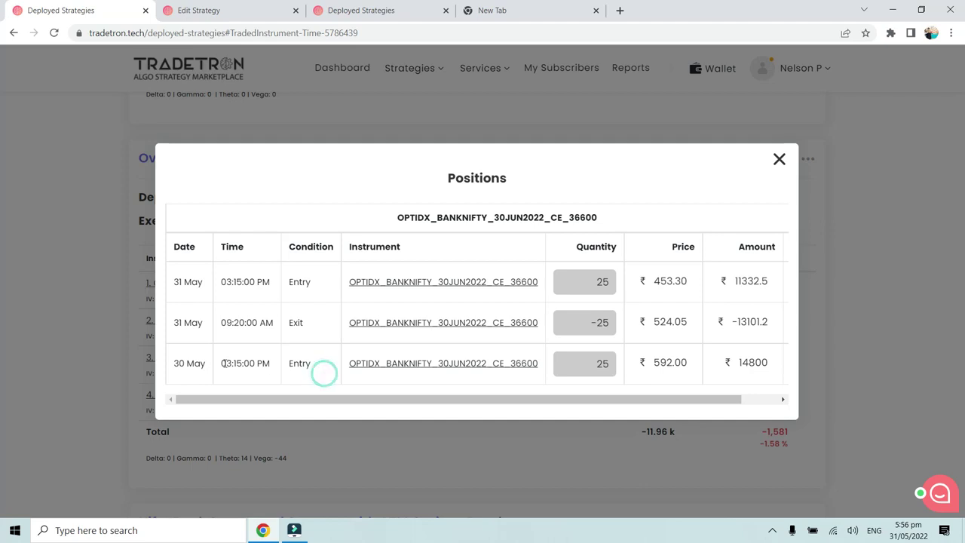
pyautogui.moveTo(224, 362); pyautogui.dragTo(300, 364)
pyautogui.click(313, 366)
pyautogui.click(216, 326)
pyautogui.moveTo(166, 324); pyautogui.dragTo(305, 326)
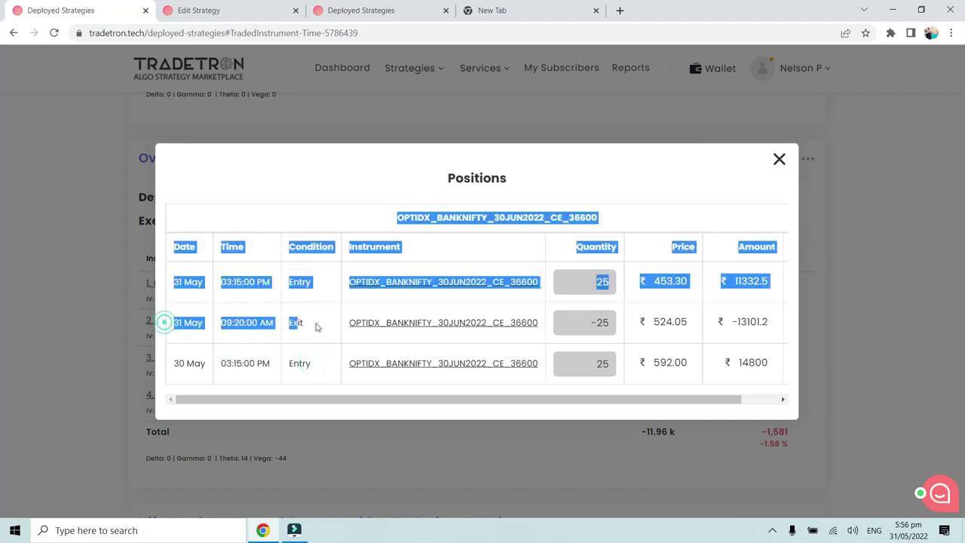
pyautogui.click(315, 324)
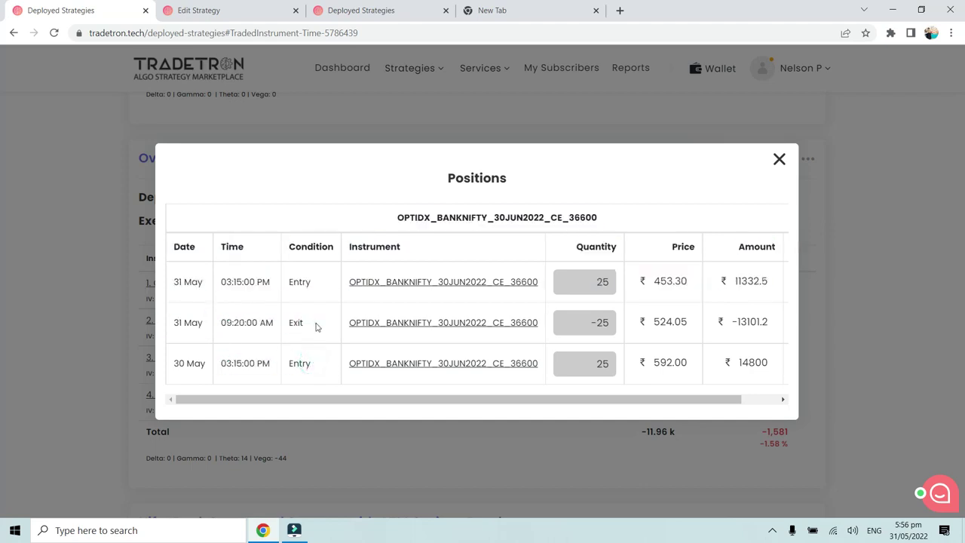
pyautogui.click(278, 325)
pyautogui.moveTo(176, 280); pyautogui.dragTo(313, 288)
pyautogui.click(282, 282)
pyautogui.click(312, 287)
pyautogui.moveTo(650, 281); pyautogui.dragTo(699, 283)
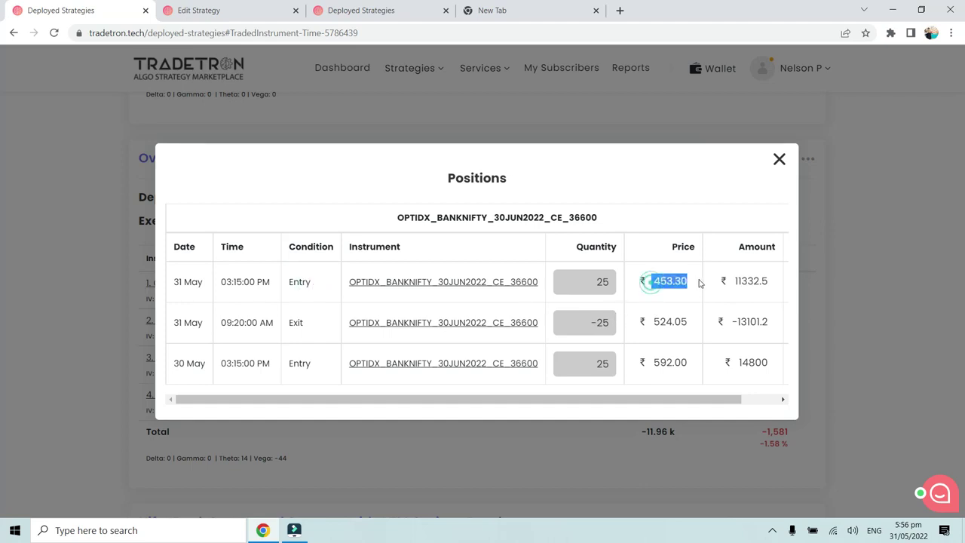
pyautogui.click(700, 283)
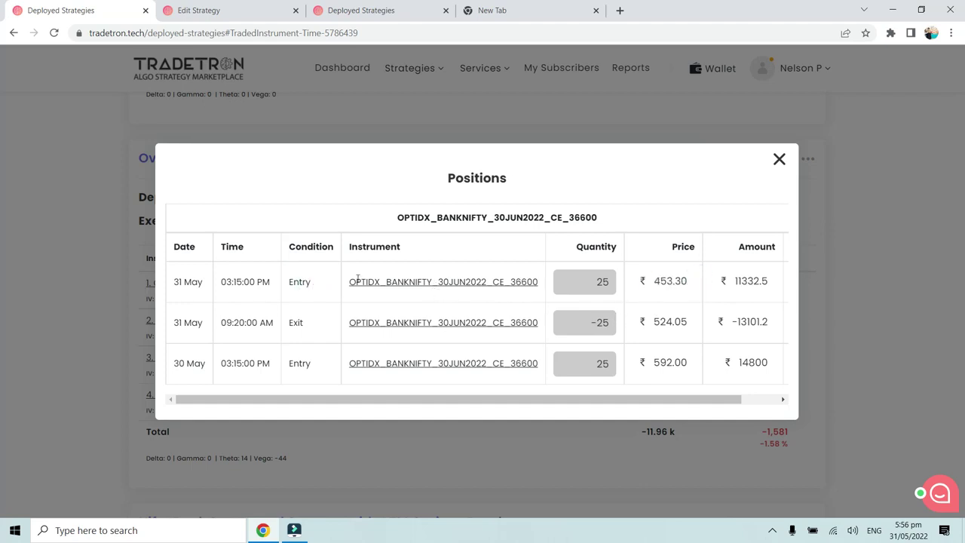
pyautogui.moveTo(358, 279)
pyautogui.click(779, 159)
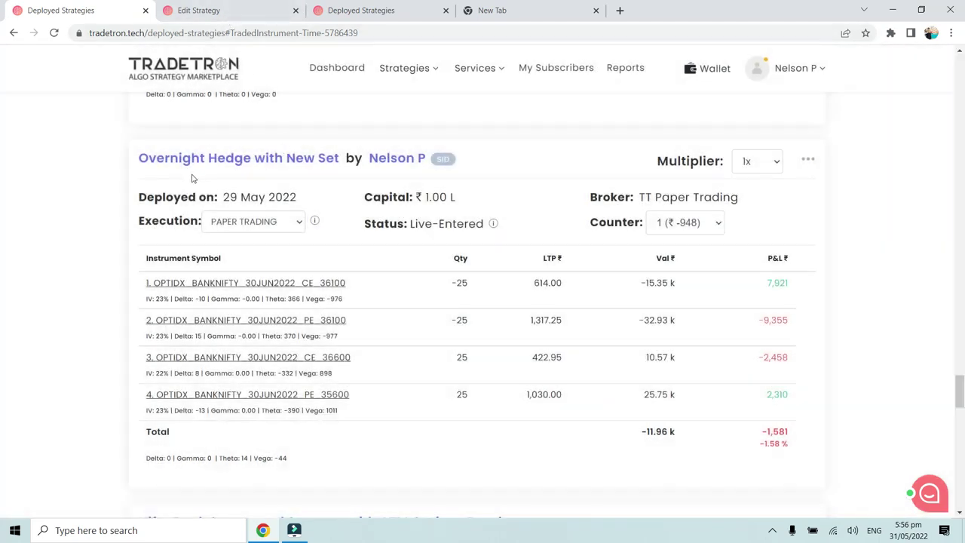
pyautogui.click(227, 6)
pyautogui.scroll(10, 332, 251)
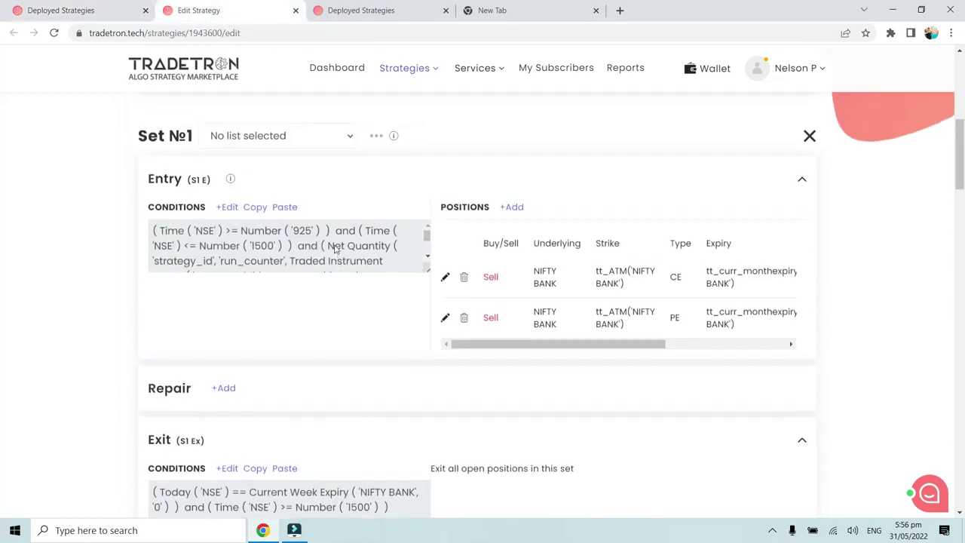
pyautogui.scroll(-1, 336, 249)
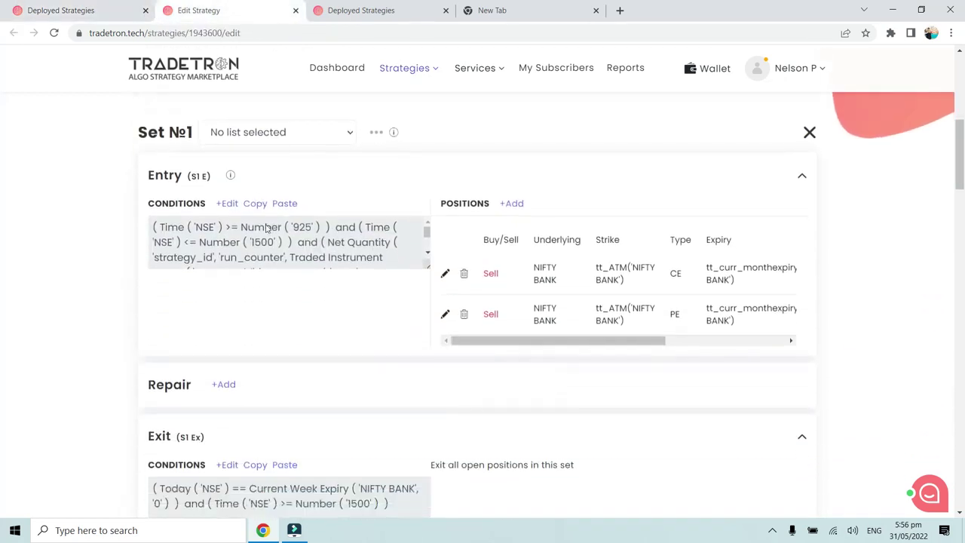
pyautogui.scroll(-6, 267, 228)
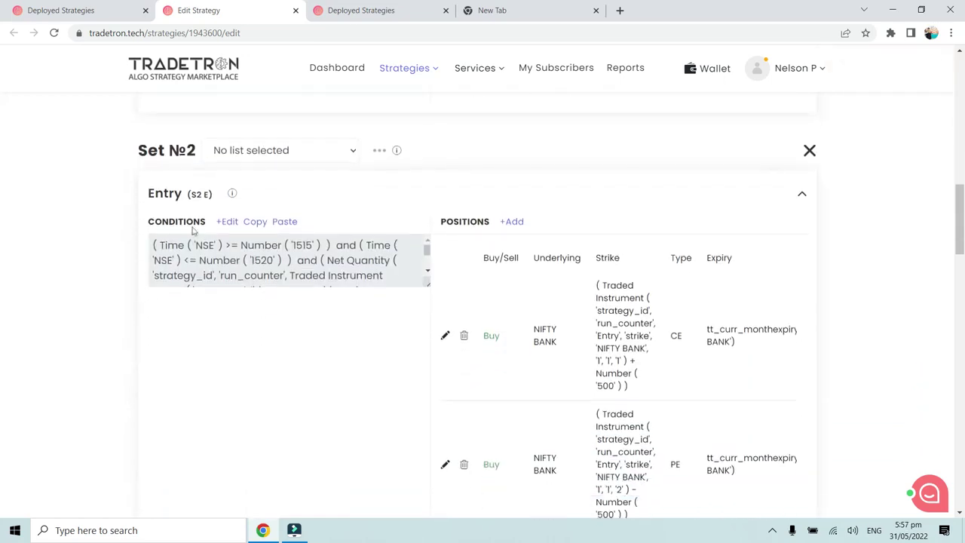
pyautogui.scroll(-1, 193, 192)
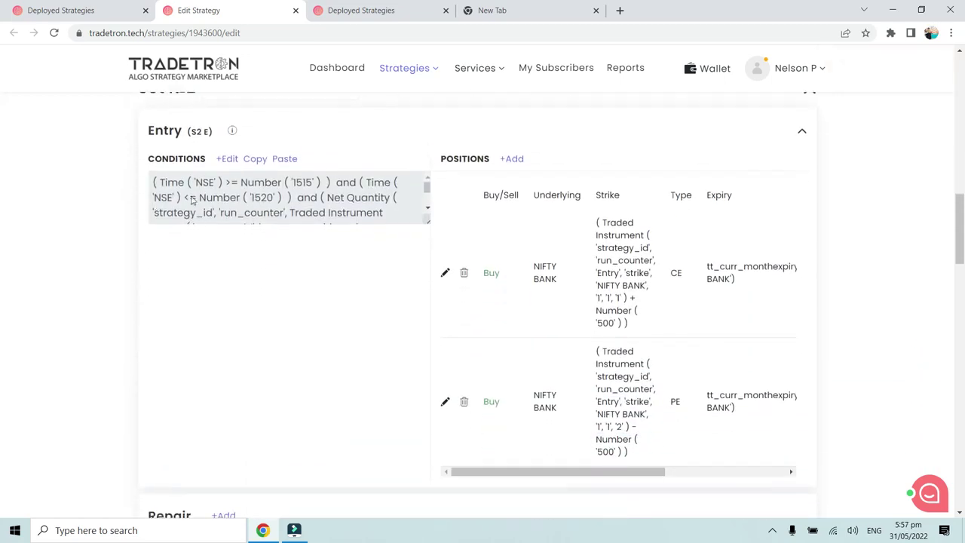
pyautogui.click(227, 160)
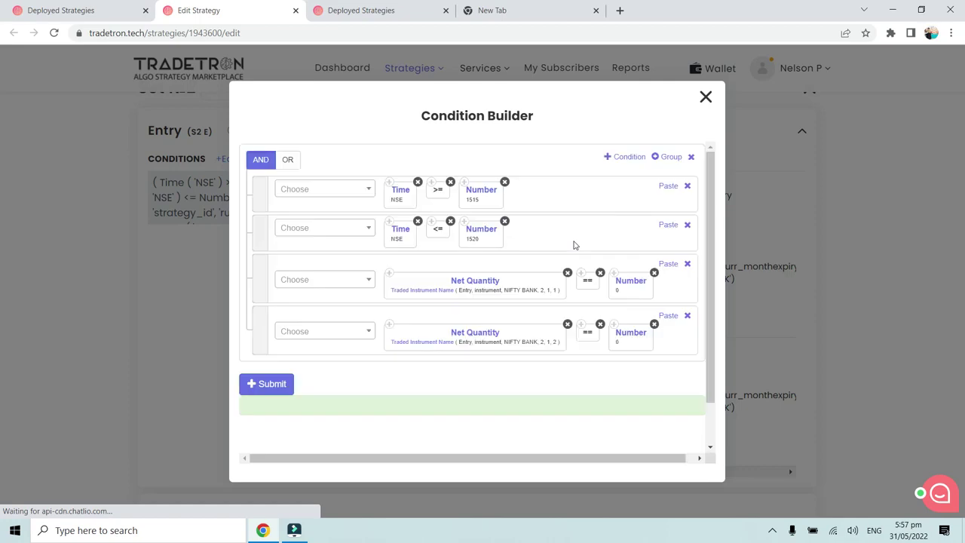
pyautogui.click(705, 97)
pyautogui.scroll(-4, 332, 289)
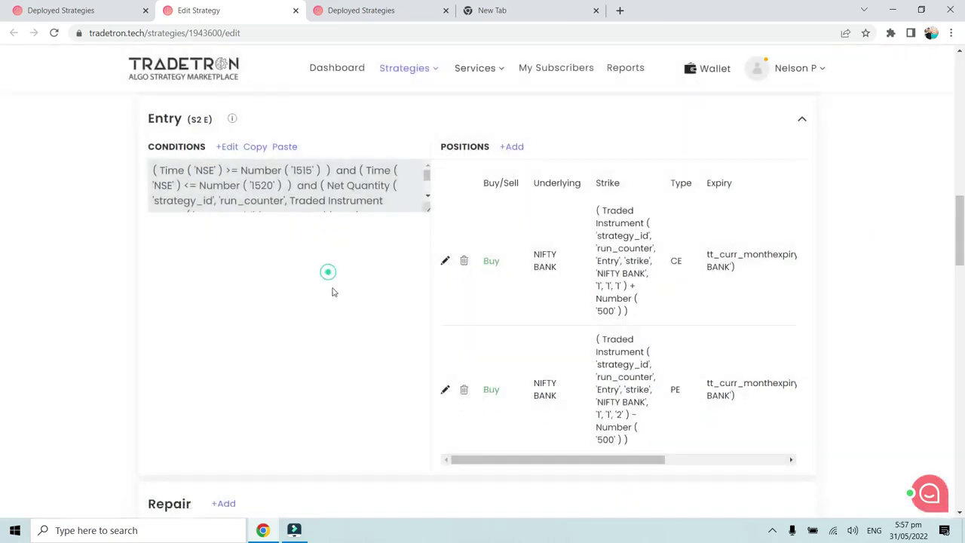
pyautogui.scroll(-1, 331, 292)
pyautogui.click(230, 281)
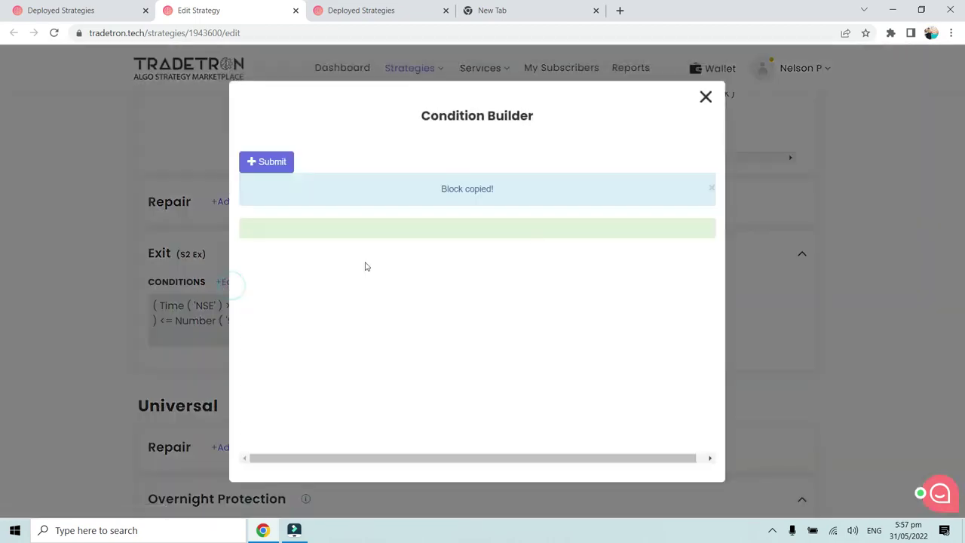
pyautogui.click(705, 97)
pyautogui.scroll(-4, 605, 329)
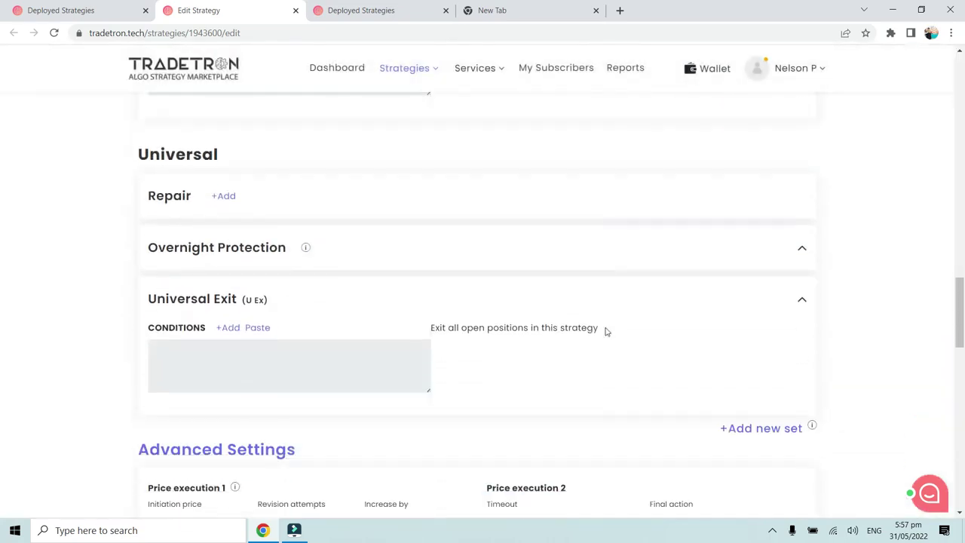
pyautogui.scroll(10, 606, 329)
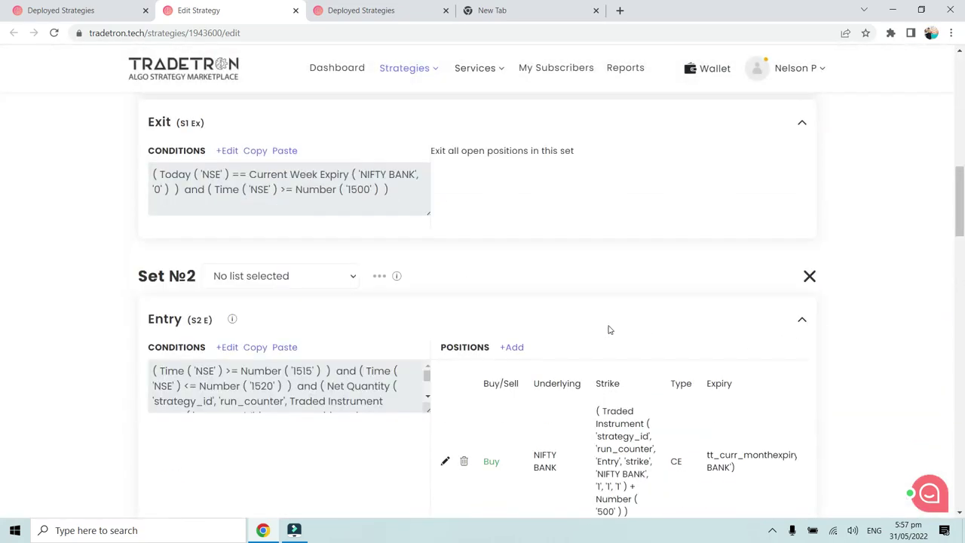
pyautogui.scroll(-8, 606, 327)
pyautogui.scroll(-7, 609, 325)
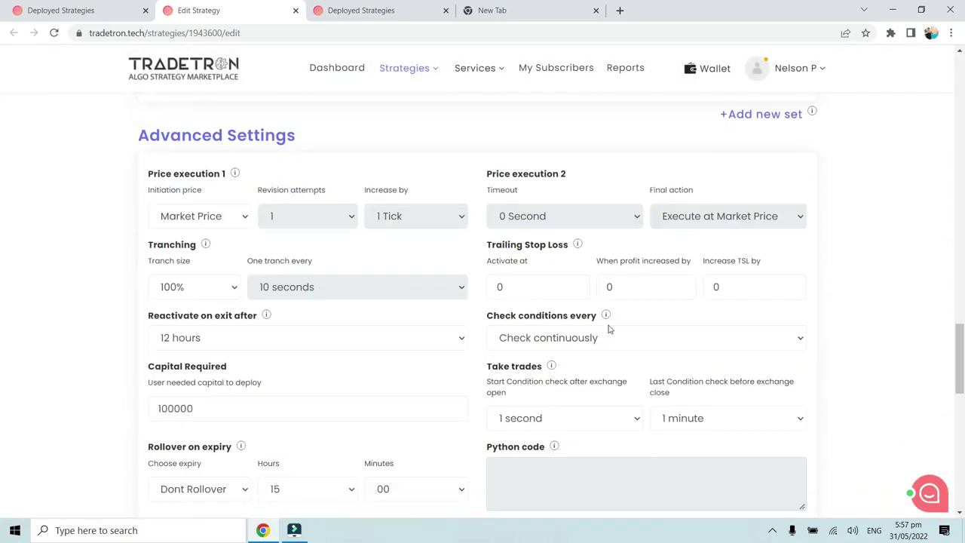
pyautogui.scroll(-5, 609, 329)
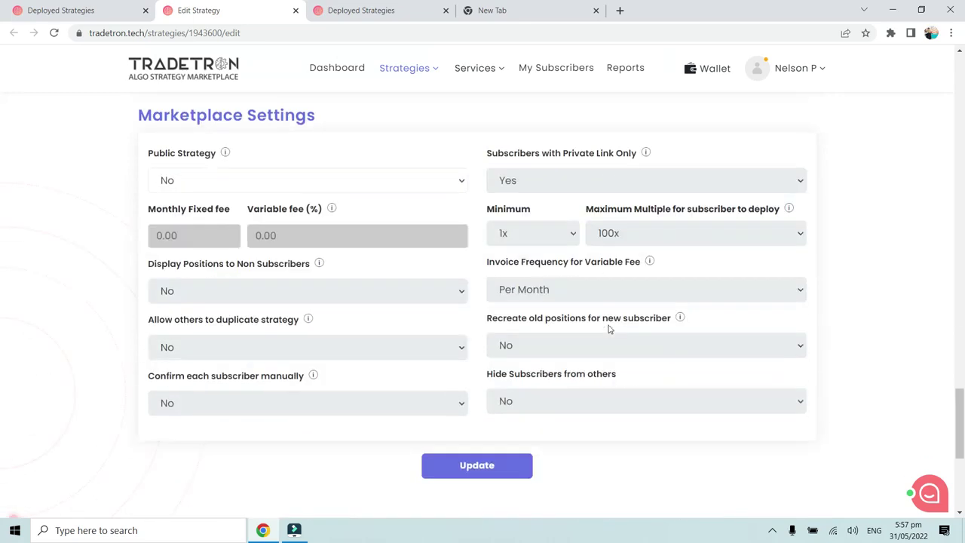
pyautogui.click(105, 17)
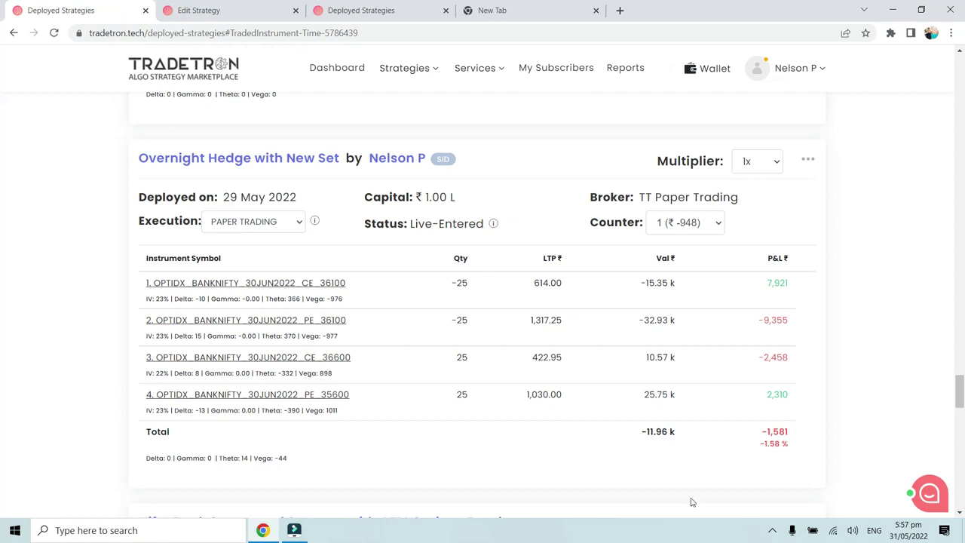
pyautogui.click(772, 532)
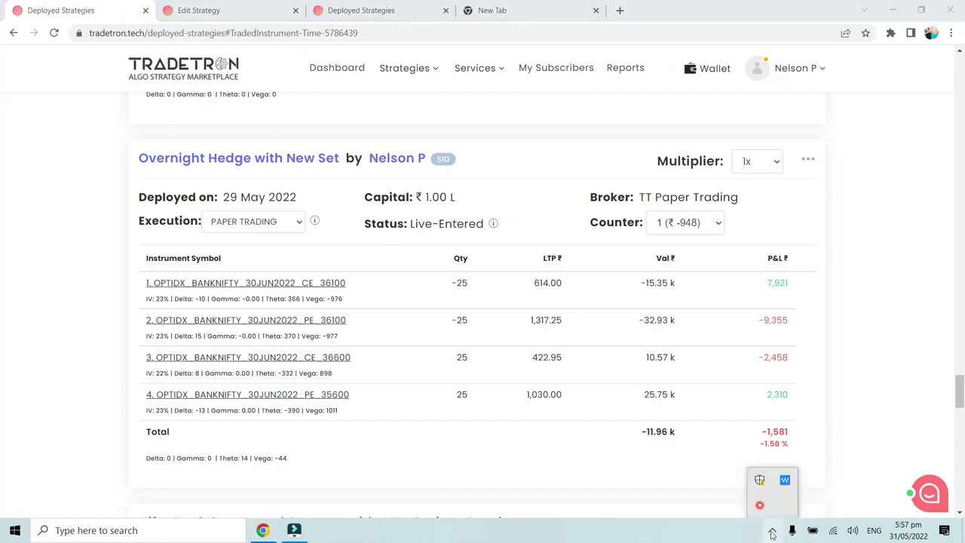